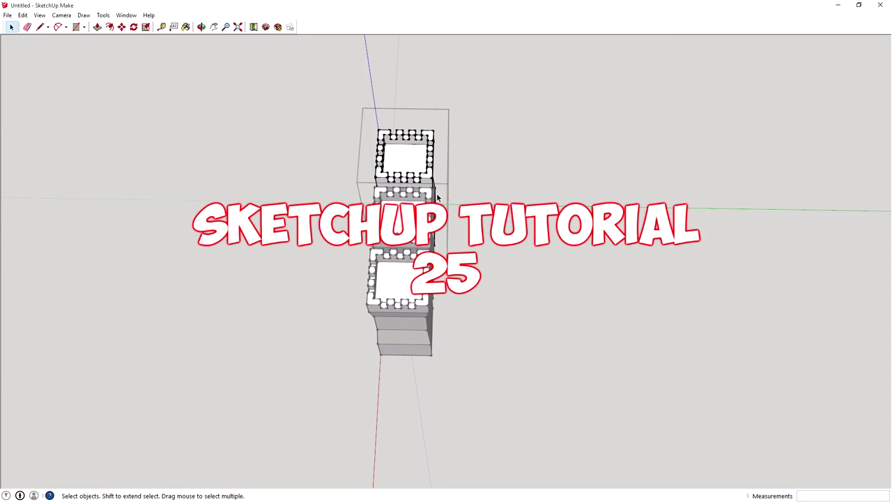
# Select the whole castle and try moving it, then cancel the move
pyautogui.moveTo(631, 303); pyautogui.dragTo(655, 254, button='middle')
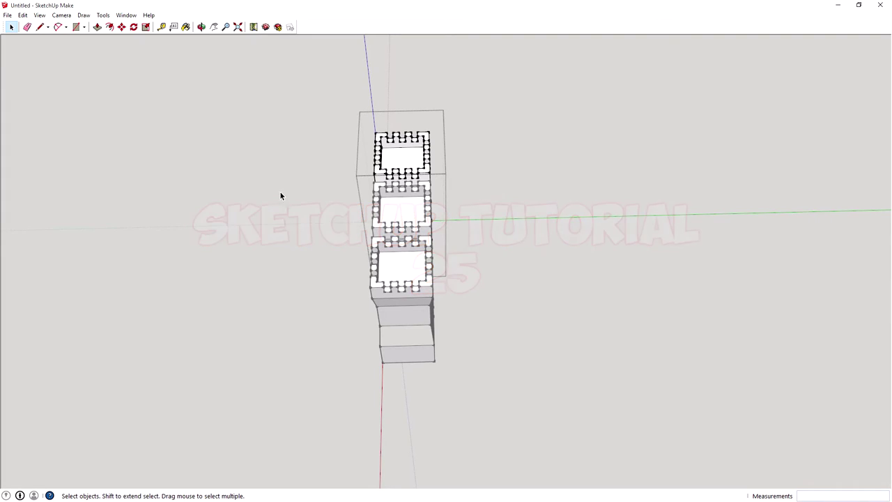
pyautogui.moveTo(257, 152)
pyautogui.mouseDown(button='middle')
pyautogui.moveTo(362, 174)
pyautogui.moveTo(332, 191)
pyautogui.moveTo(245, 165)
pyautogui.moveTo(264, 159)
pyautogui.mouseUp(button='middle')
pyautogui.moveTo(598, 295); pyautogui.dragTo(291, 226, button='middle')
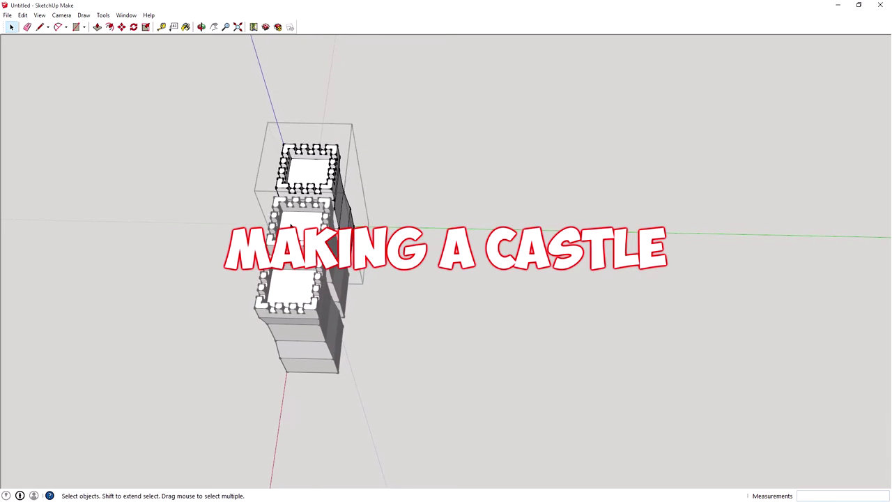
pyautogui.click(121, 26)
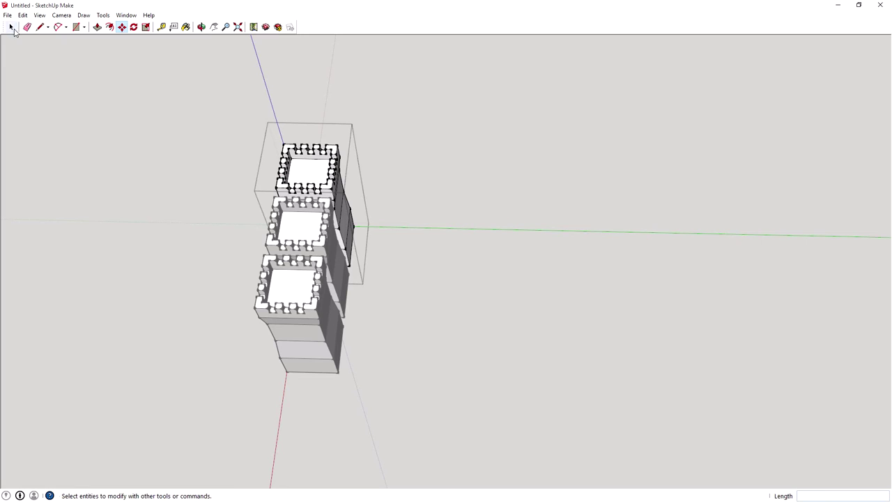
pyautogui.click(11, 26)
pyautogui.tripleClick(318, 175)
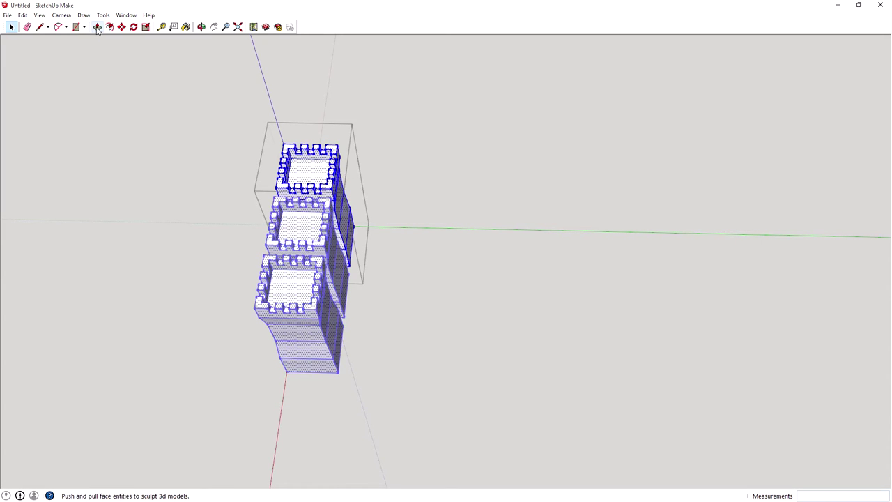
pyautogui.click(122, 27)
pyautogui.moveTo(318, 177); pyautogui.dragTo(494, 210)
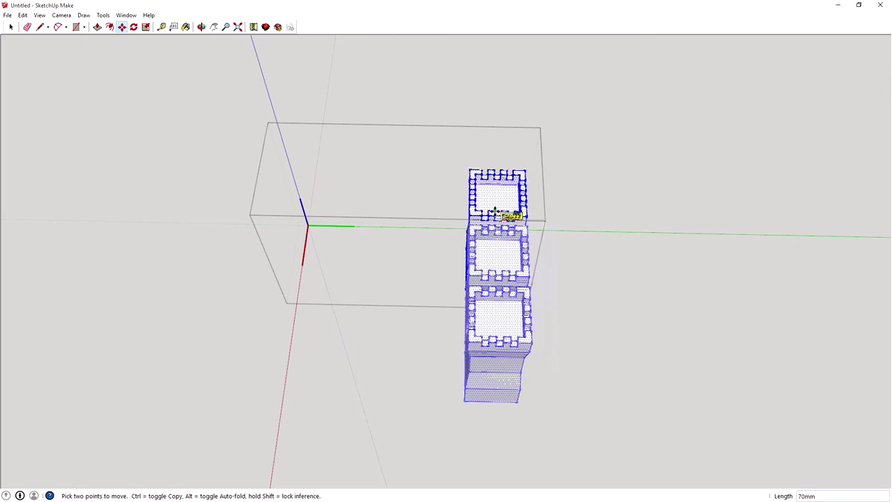
pyautogui.press('Escape')
pyautogui.moveTo(467, 250); pyautogui.dragTo(430, 232)
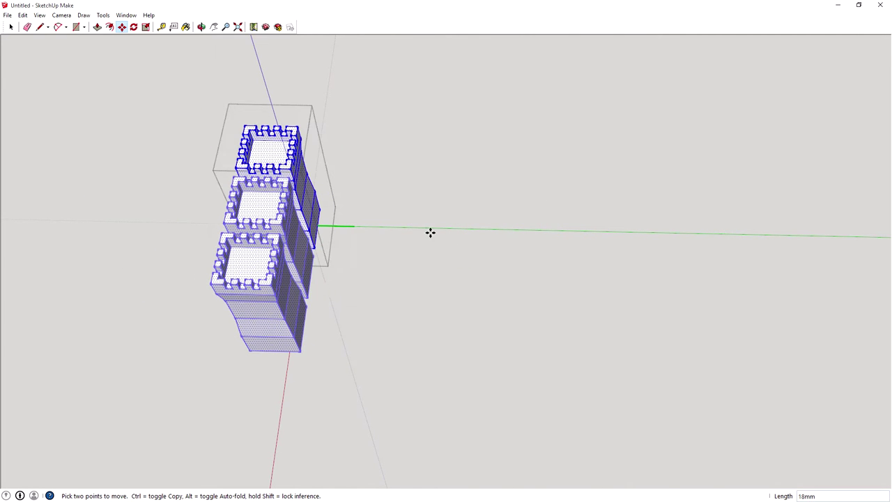
# Move the top turret off to the right and set it on the ground
pyautogui.click(11, 26)
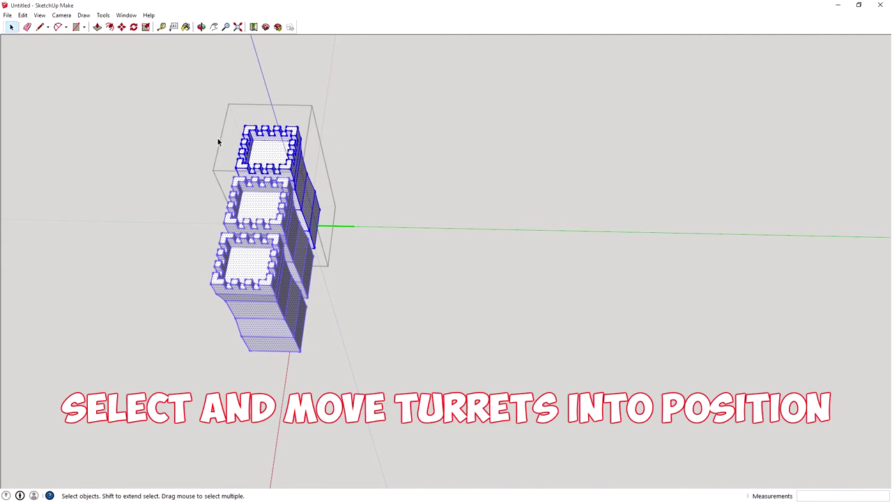
pyautogui.click(219, 143)
pyautogui.click(270, 140)
pyautogui.tripleClick(272, 139)
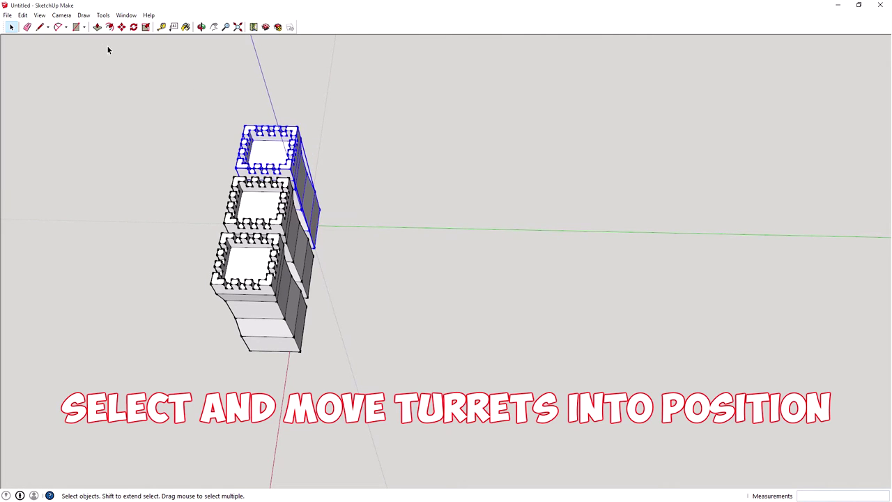
pyautogui.click(121, 26)
pyautogui.moveTo(279, 149); pyautogui.dragTo(493, 131)
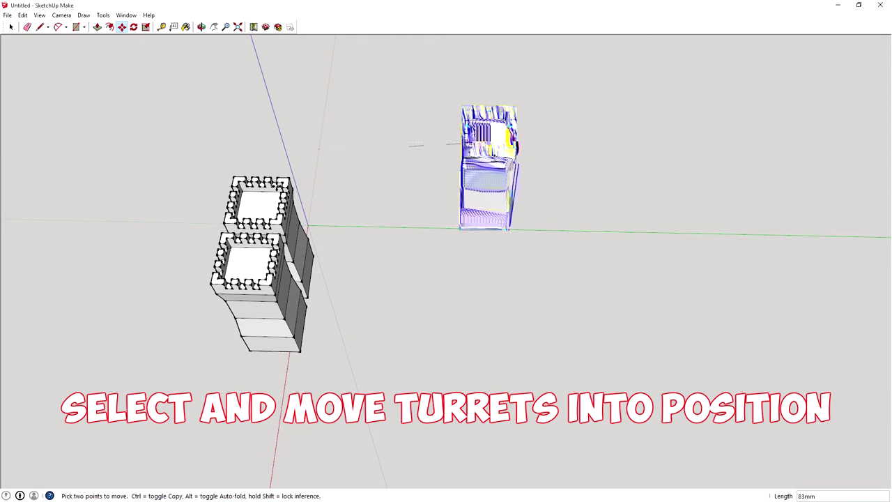
pyautogui.moveTo(267, 202); pyautogui.dragTo(317, 201)
pyautogui.press('space')
# Move the left tower's upper turret down beside the axes
pyautogui.click(272, 201)
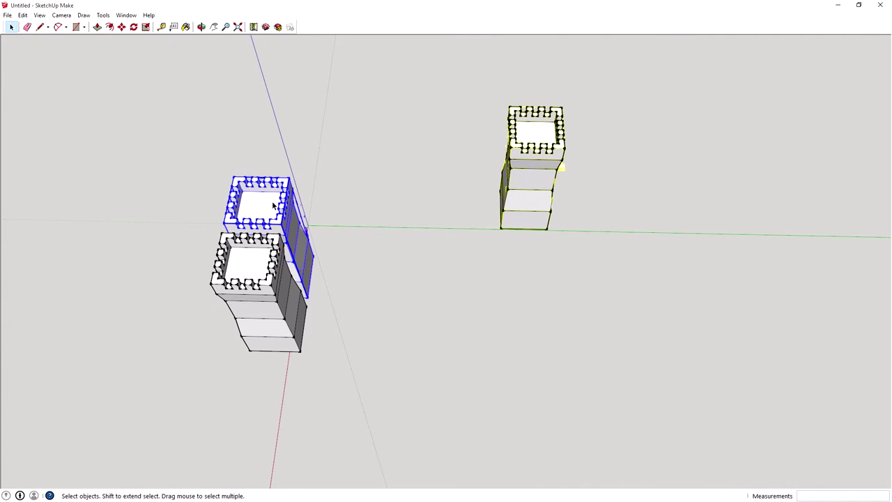
pyautogui.click(122, 26)
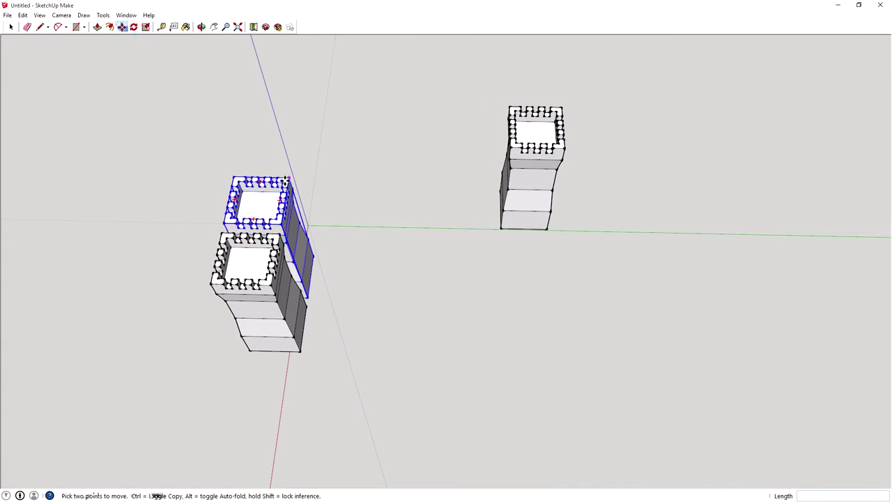
pyautogui.moveTo(328, 223); pyautogui.dragTo(365, 223)
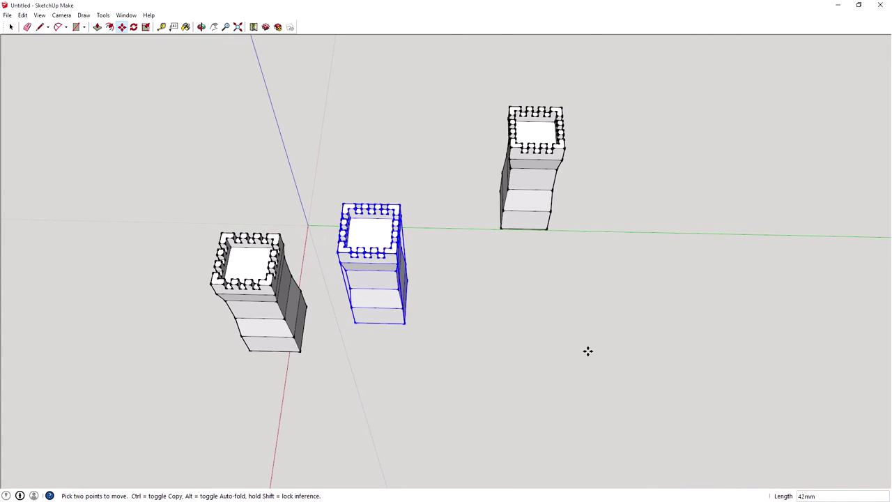
pyautogui.keyDown('shift'); pyautogui.moveTo(587, 351); pyautogui.dragTo(474, 251, button='middle'); pyautogui.keyUp('shift')
# Move the remaining left turret to a new spot so three turrets stand side by side
pyautogui.click(10, 27)
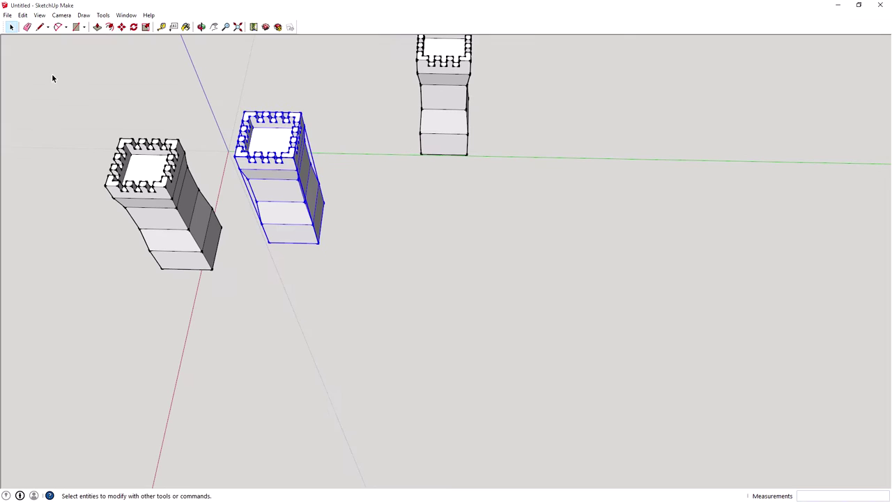
pyautogui.click(152, 178)
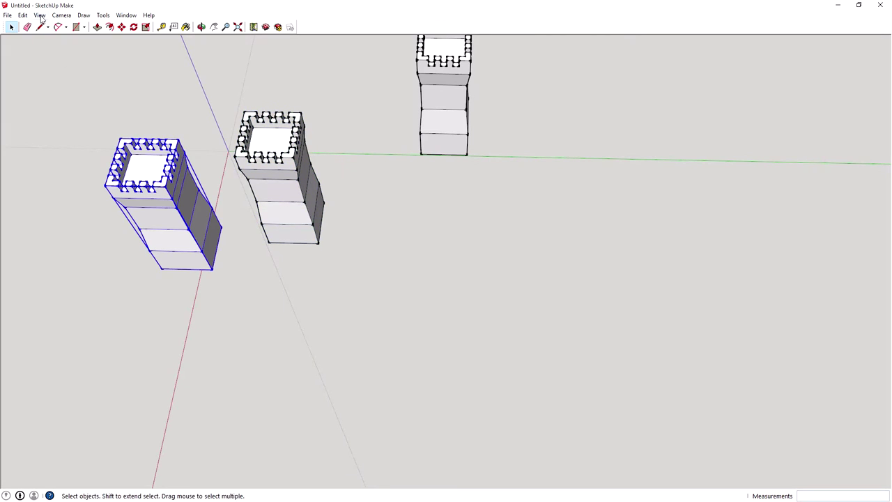
pyautogui.click(121, 27)
pyautogui.click(164, 176)
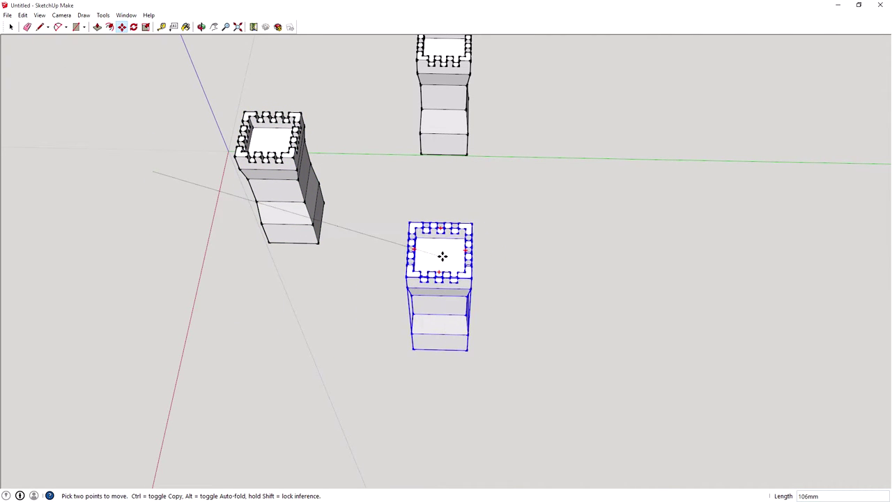
pyautogui.click(442, 286)
pyautogui.moveTo(441, 286); pyautogui.dragTo(745, 146, button='middle')
pyautogui.moveTo(399, 316); pyautogui.dragTo(377, 320, button='middle')
pyautogui.click(447, 221)
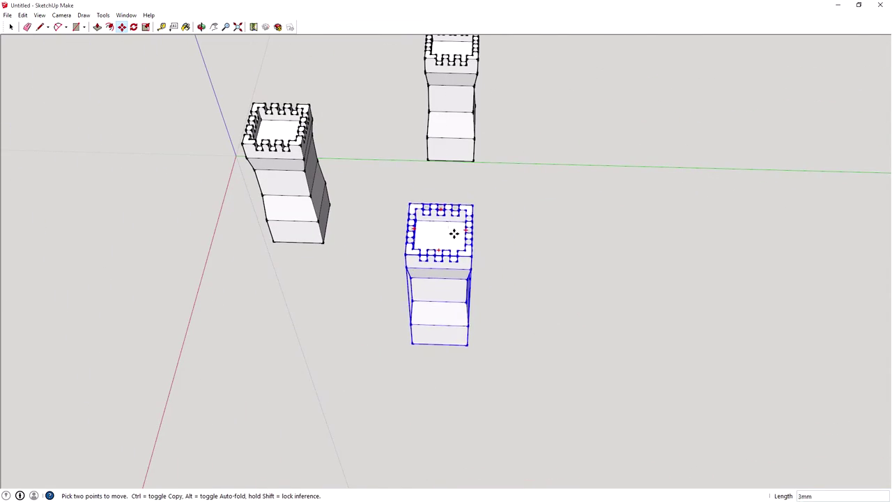
pyautogui.moveTo(447, 258); pyautogui.dragTo(733, 226, button='middle')
pyautogui.moveTo(249, 253); pyautogui.dragTo(328, 237, button='middle')
# Place two Tape Measure guides, each 5 mm inside an edge of the left tower's face
pyautogui.scroll(5, 327, 238)
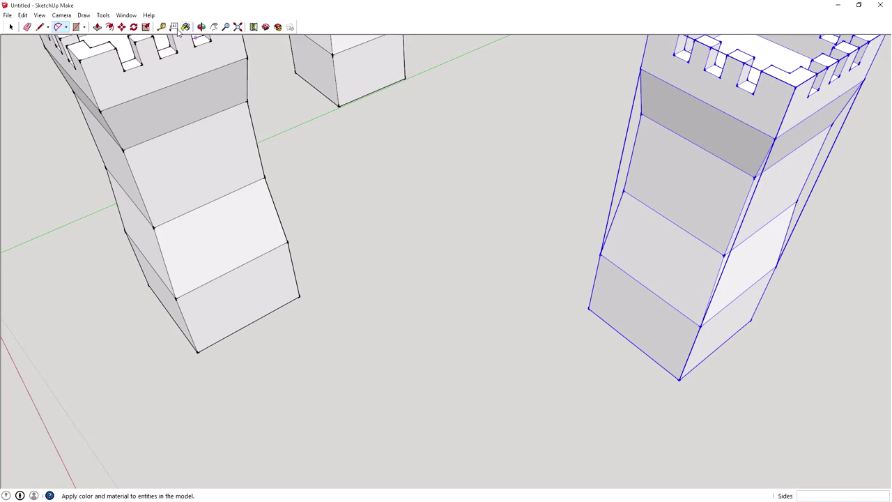
pyautogui.click(162, 27)
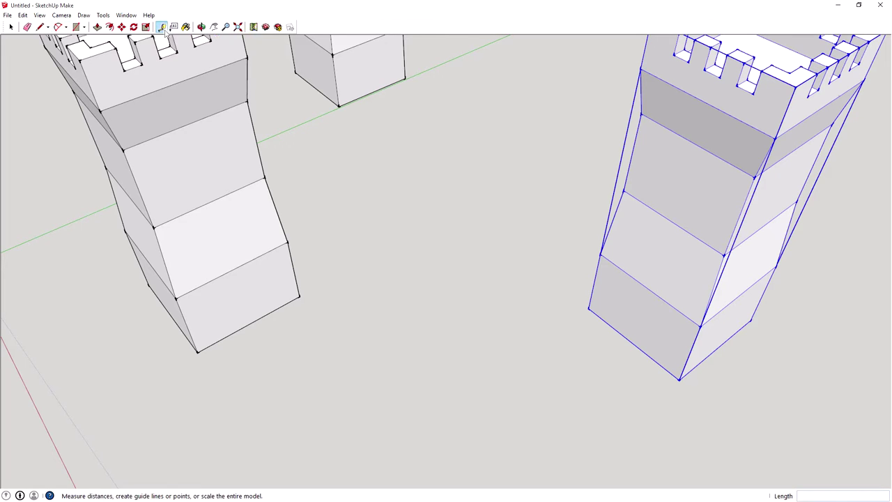
pyautogui.click(294, 269)
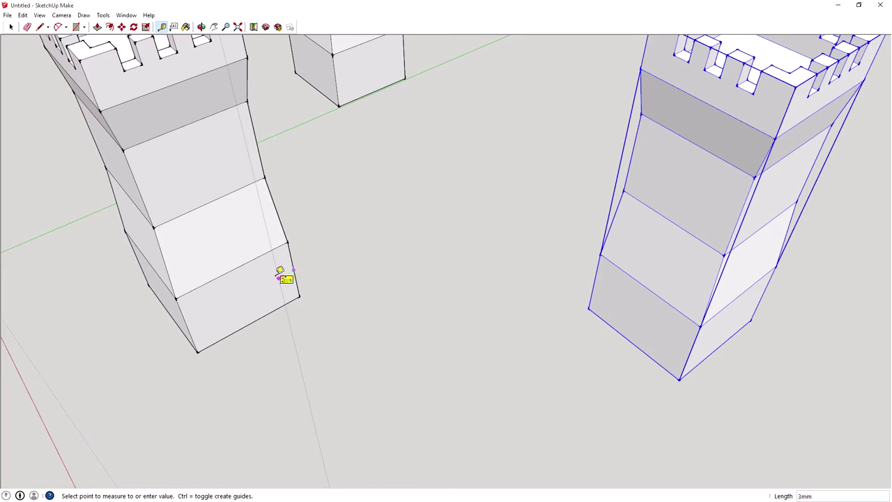
pyautogui.click(279, 277)
pyautogui.write('5')
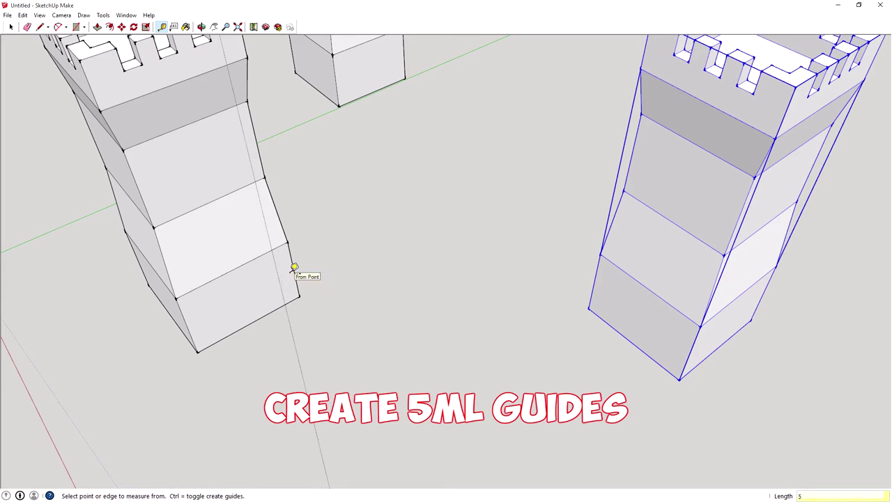
pyautogui.press('Return')
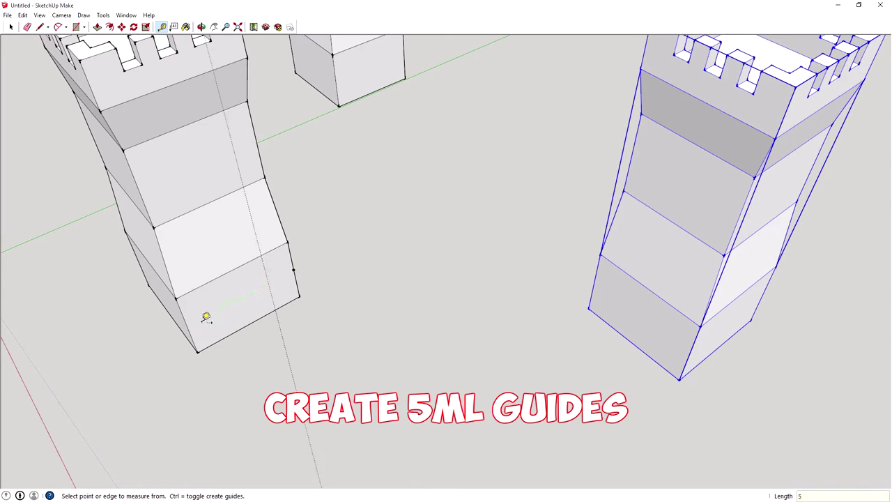
pyautogui.click(186, 320)
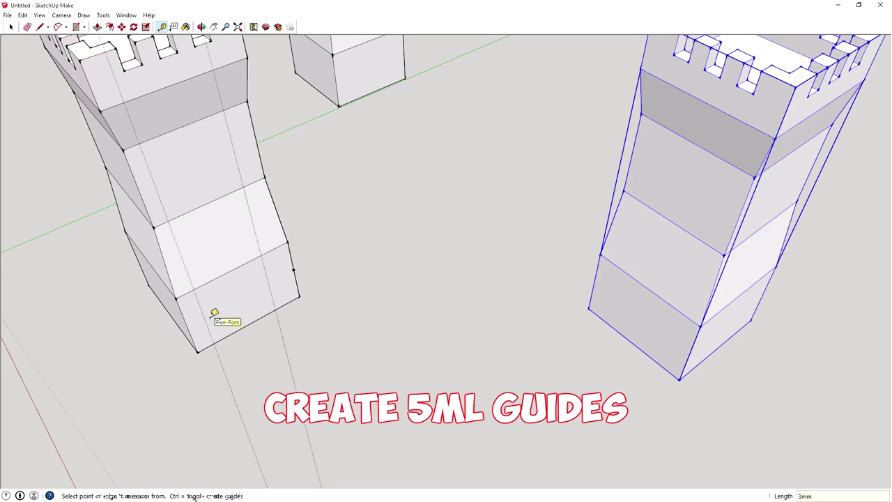
pyautogui.write('5')
pyautogui.press('Return')
pyautogui.moveTo(284, 144); pyautogui.dragTo(351, 151, button='middle')
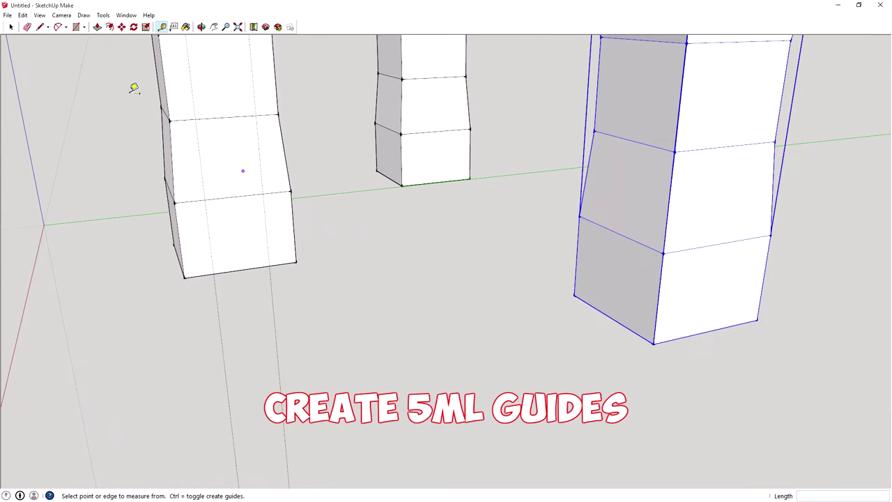
pyautogui.press('space')
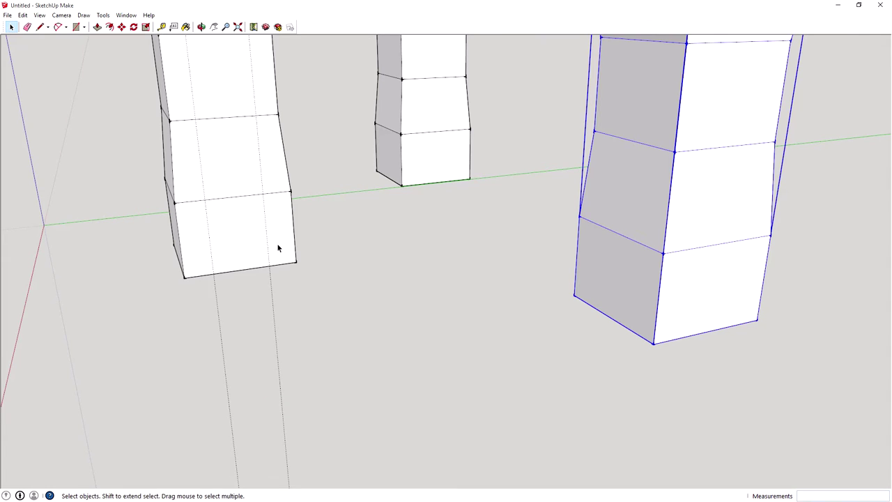
pyautogui.moveTo(292, 202); pyautogui.dragTo(245, 217, button='middle')
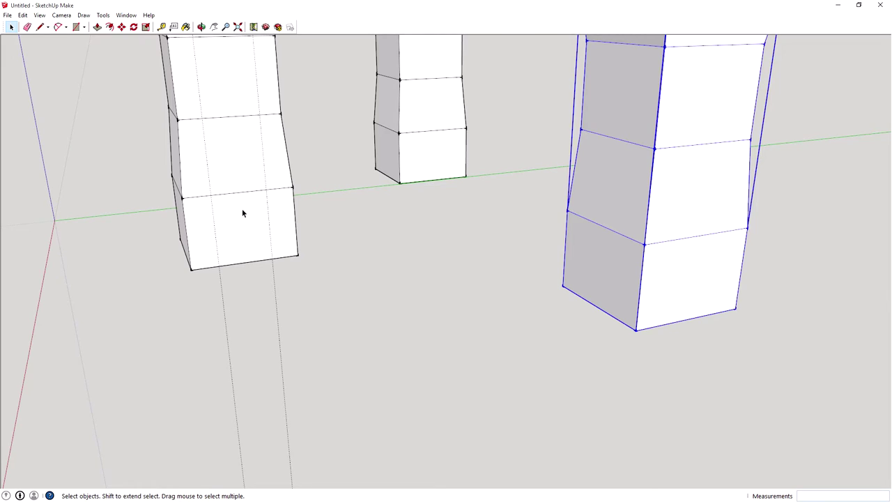
# Add a 5 mm guide and a second guide in from the tower base edges
pyautogui.hotkey('ctrl', 'a')
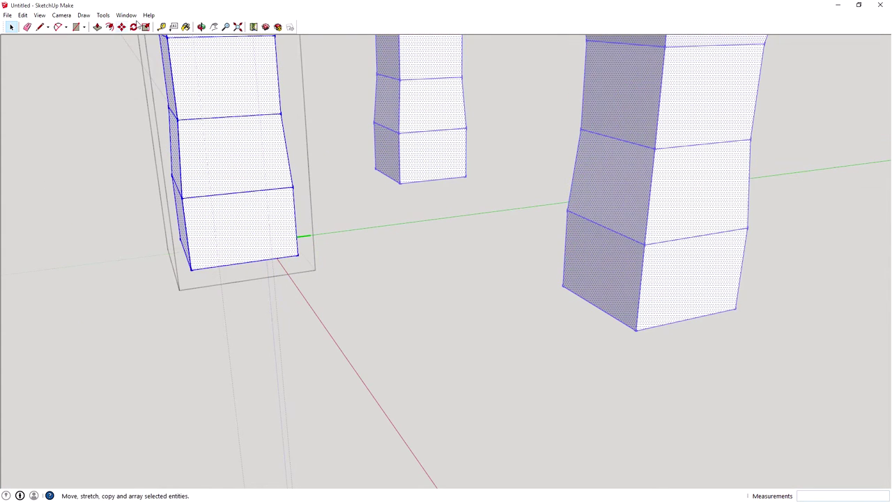
pyautogui.click(161, 26)
pyautogui.moveTo(306, 202); pyautogui.dragTo(412, 242, button='middle')
pyautogui.click(395, 260)
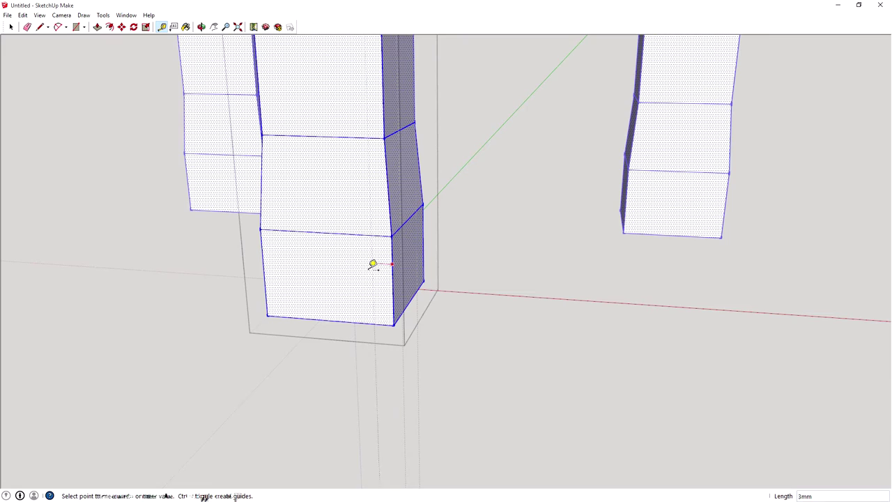
pyautogui.click(361, 263)
pyautogui.write('5')
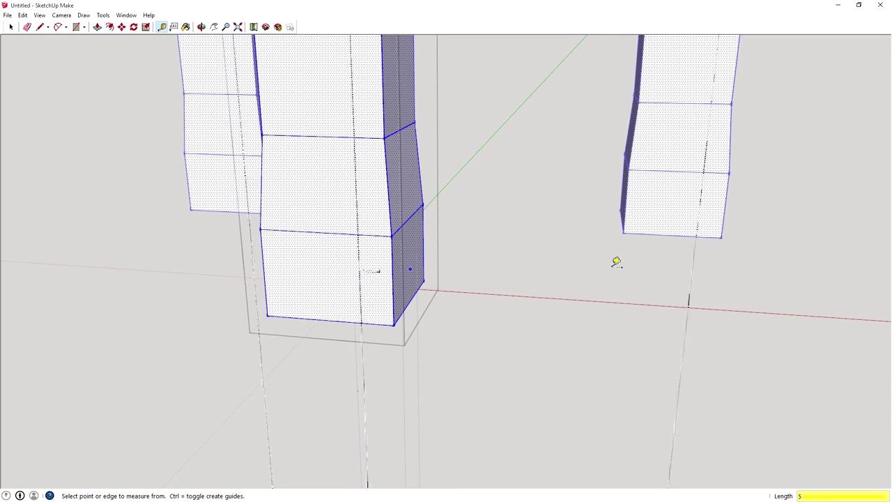
pyautogui.press('Return')
pyautogui.click(276, 271)
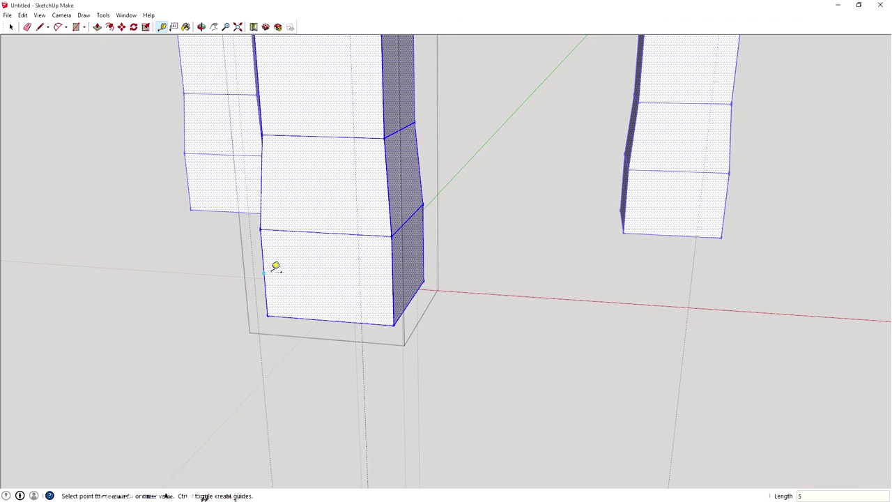
pyautogui.click(288, 265)
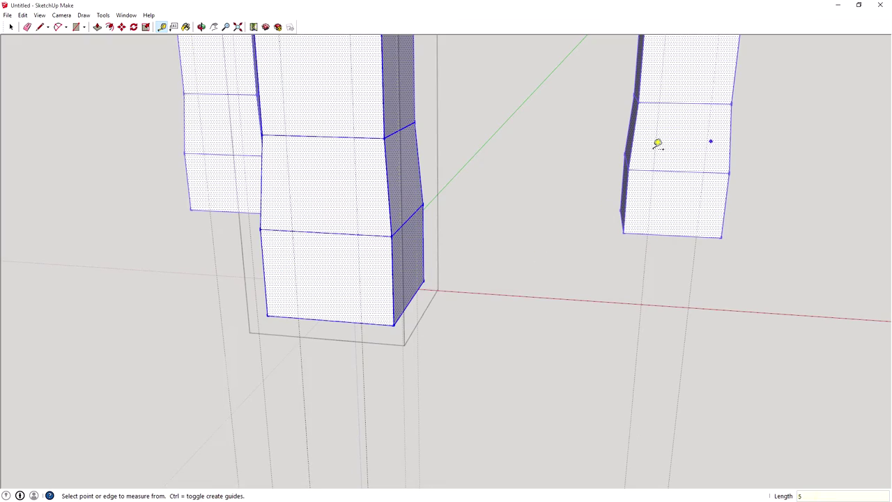
pyautogui.moveTo(497, 200); pyautogui.dragTo(783, 186, button='middle')
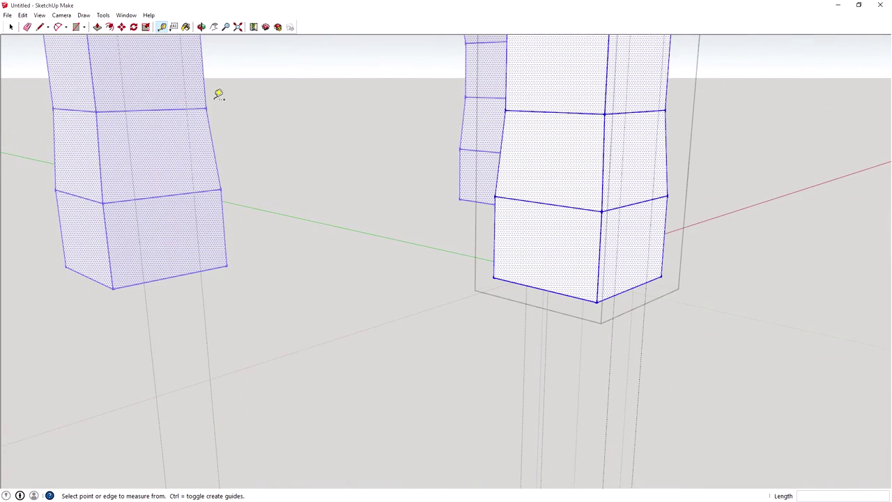
# Select the right tower and add a guide 4 mm in from its bottom edge
pyautogui.press('space')
pyautogui.click(589, 263)
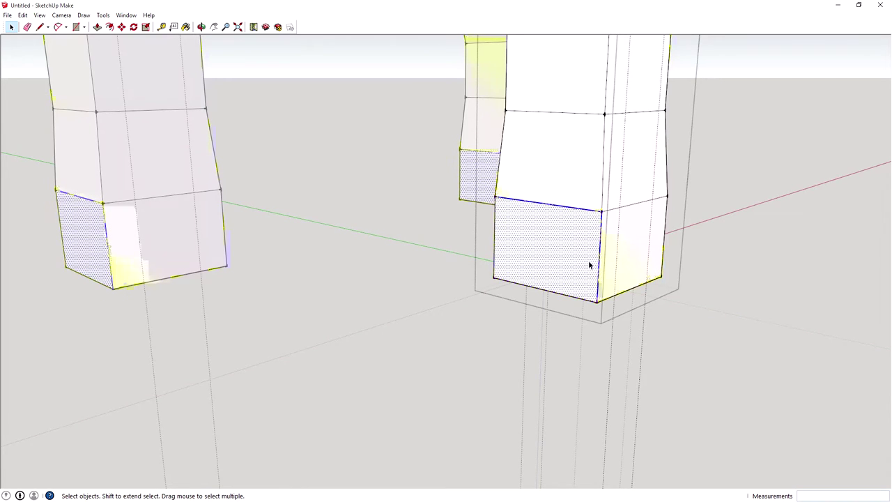
pyautogui.click(826, 345)
pyautogui.click(545, 207)
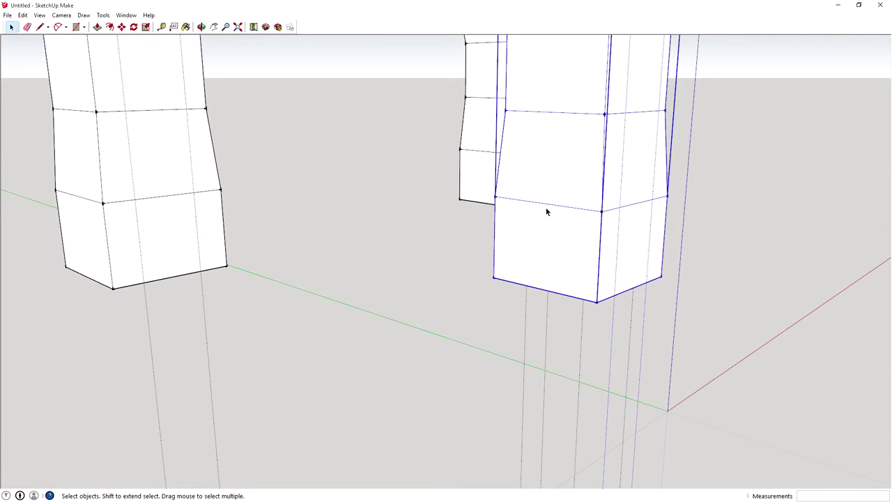
pyautogui.click(161, 26)
pyautogui.click(522, 238)
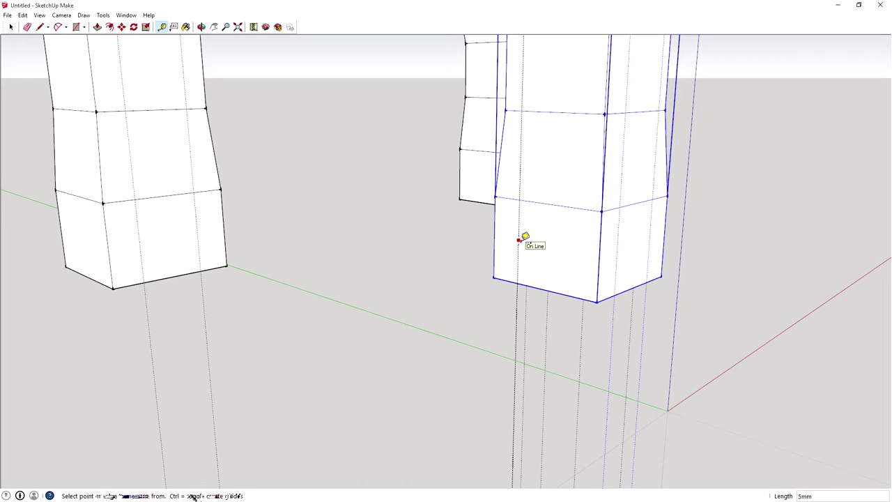
pyautogui.click(597, 243)
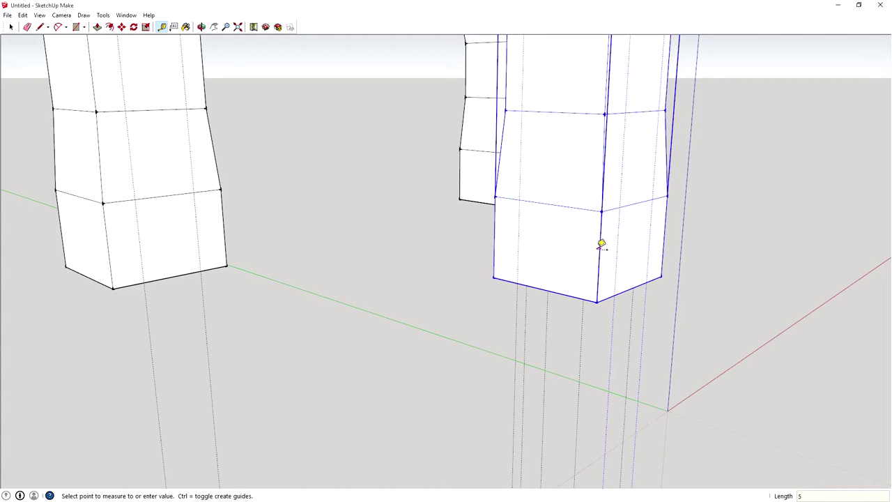
pyautogui.click(581, 242)
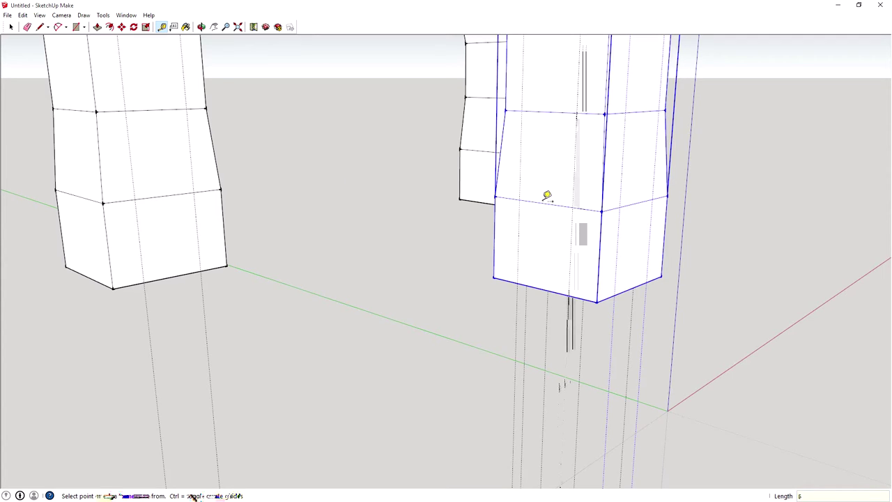
pyautogui.moveTo(548, 196); pyautogui.dragTo(235, 76, button='middle')
# Draw the inner 2-point arc between the tower bases, adjusting its bulge to 2, 4, then 7
pyautogui.click(58, 26)
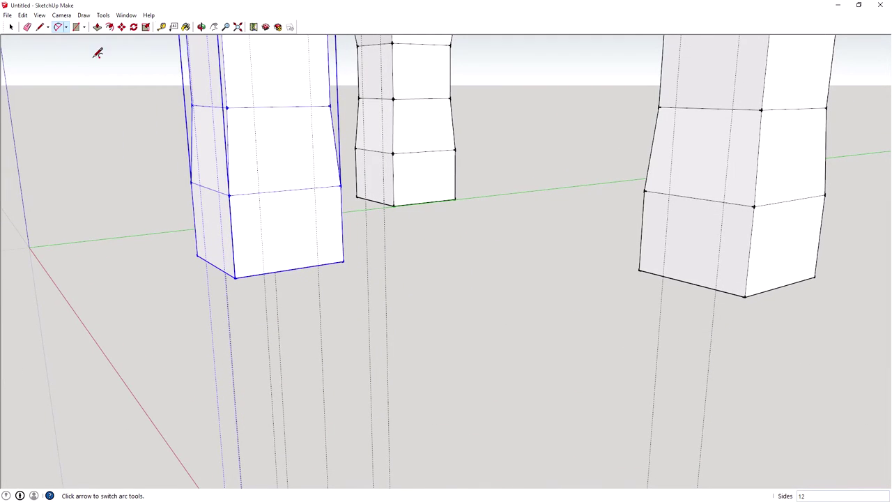
pyautogui.click(318, 265)
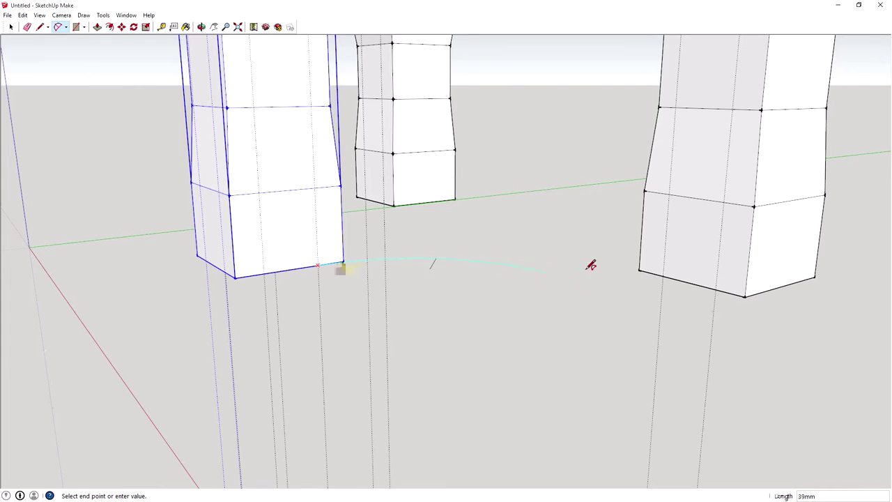
pyautogui.click(663, 276)
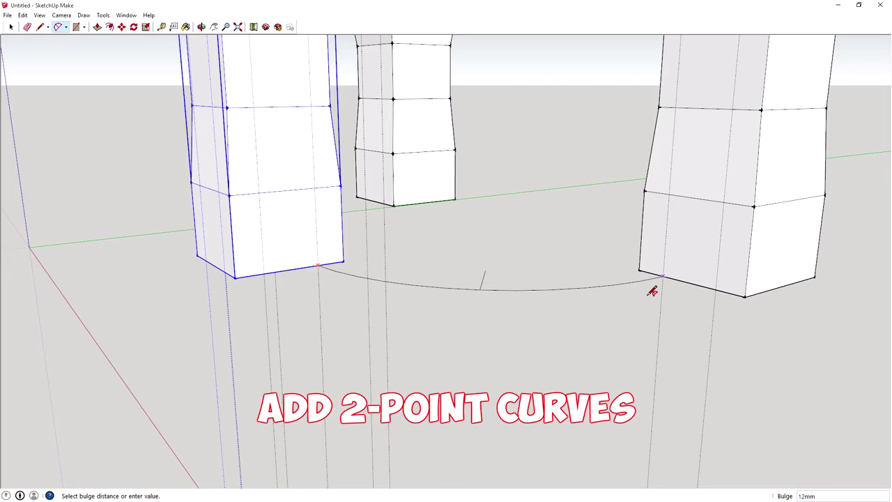
pyautogui.click(637, 292)
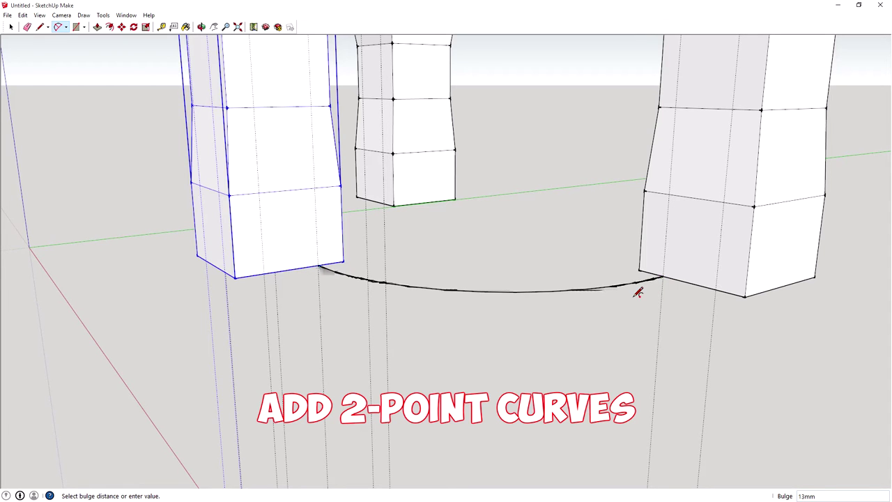
pyautogui.moveTo(548, 278); pyautogui.dragTo(569, 446, button='middle')
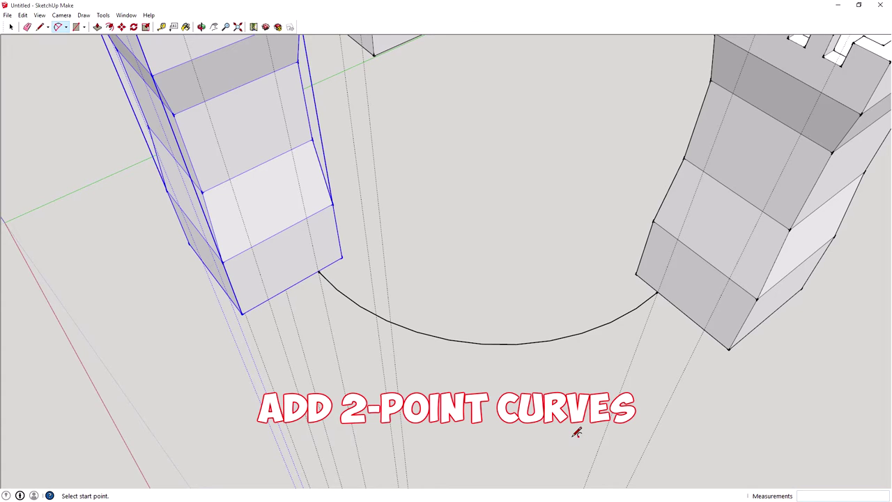
pyautogui.write('2')
pyautogui.press('Return')
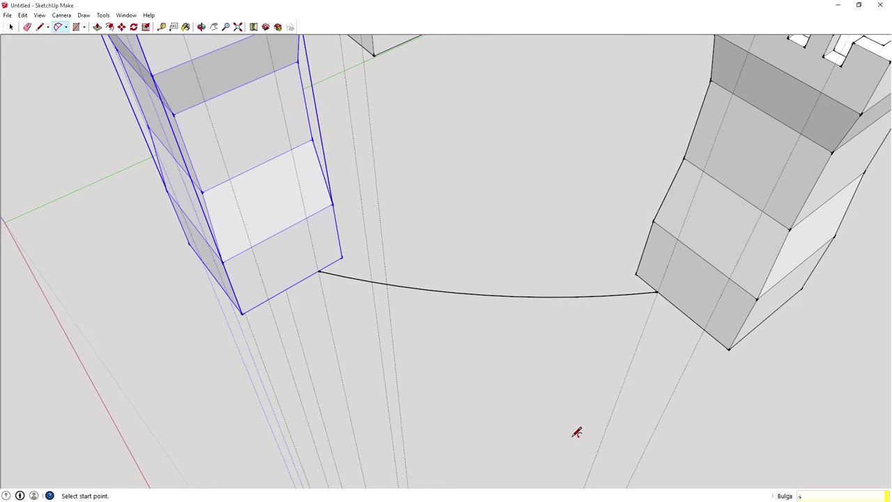
pyautogui.write('4')
pyautogui.press('Return')
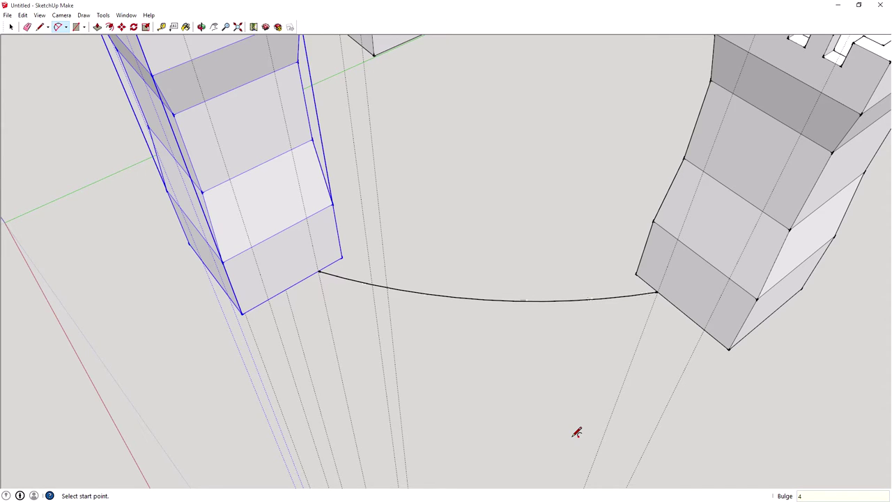
pyautogui.write('7')
pyautogui.press('Return')
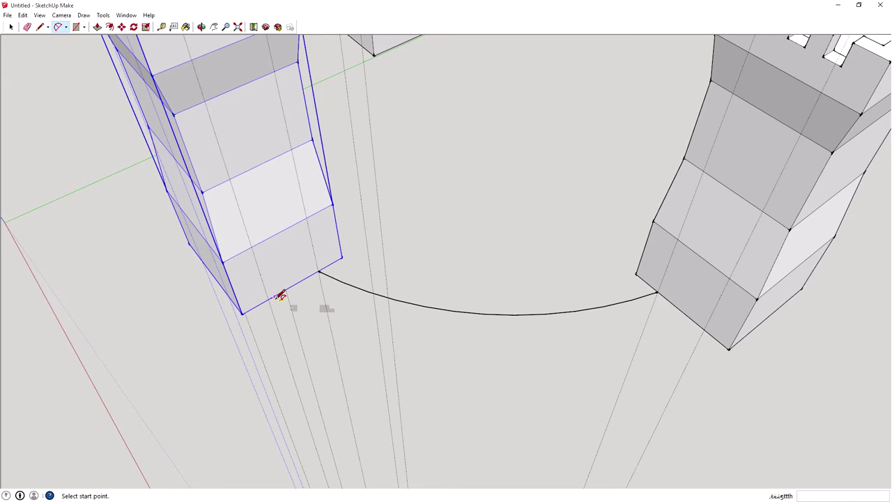
# Draw the outer arc between the tower bases with a bulge of 8, undoing a misplaced attempt
pyautogui.click(273, 297)
pyautogui.click(362, 328)
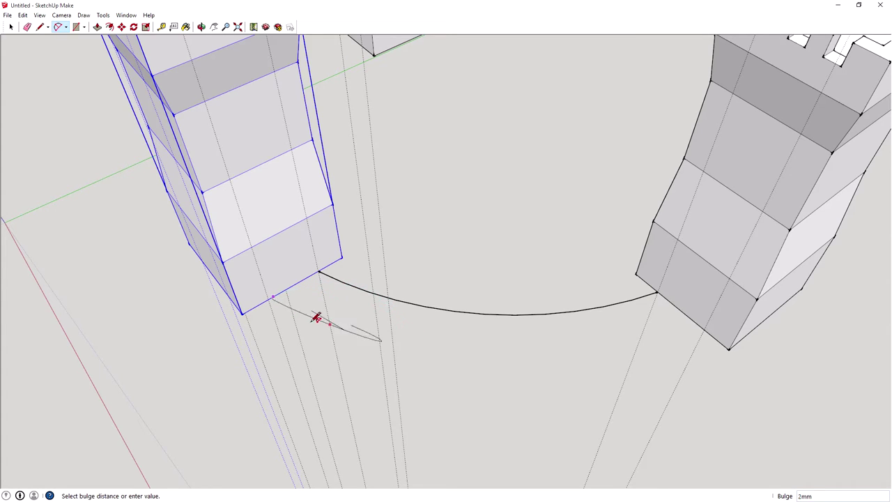
pyautogui.click(342, 339)
pyautogui.hotkey('ctrl', 'z')
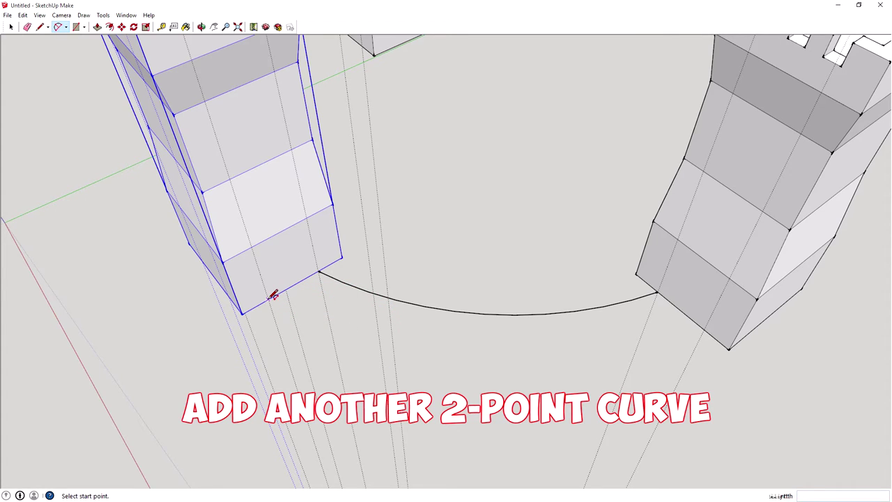
pyautogui.click(272, 296)
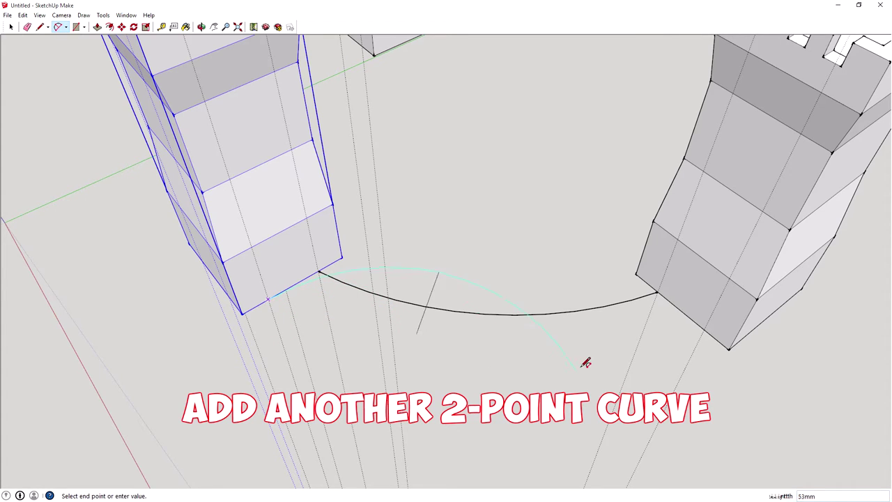
pyautogui.click(706, 328)
pyautogui.click(626, 359)
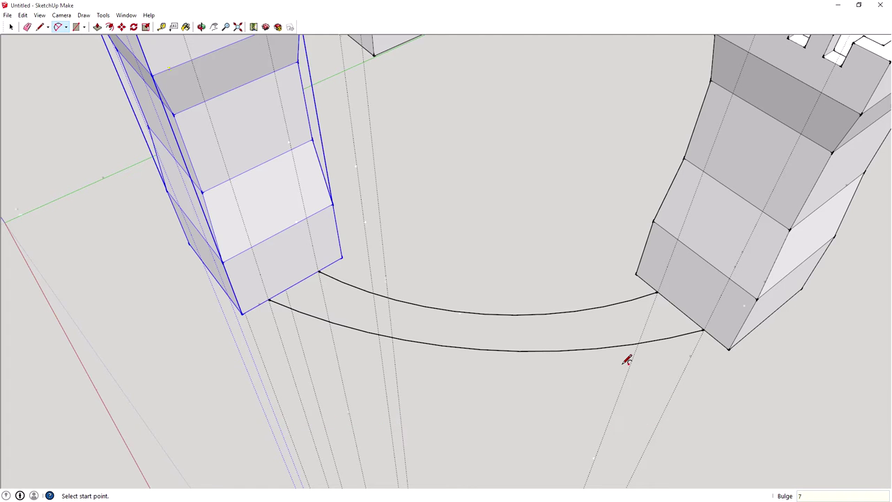
pyautogui.write('8')
pyautogui.press('Return')
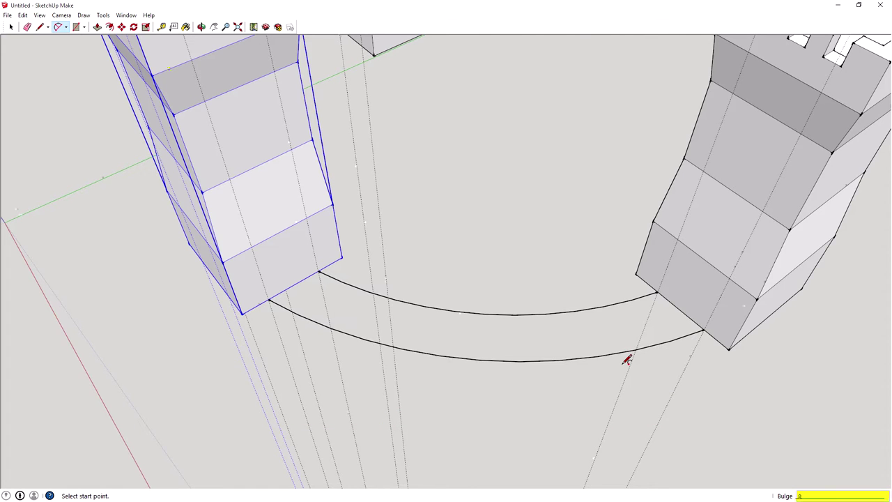
# Orbit to bring the castle walls into view
pyautogui.moveTo(629, 360); pyautogui.dragTo(501, 241, button='middle')
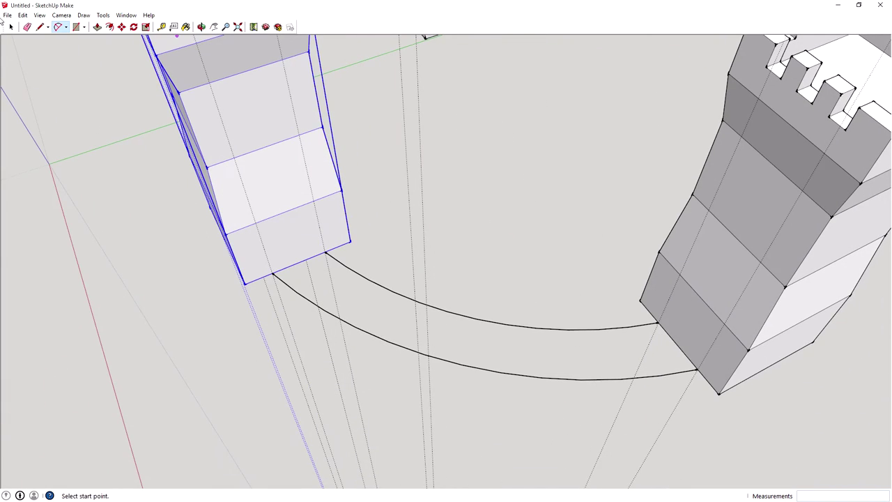
# Draw a line joining the two arcs' ends so a curved floor face forms between the towers
pyautogui.click(39, 27)
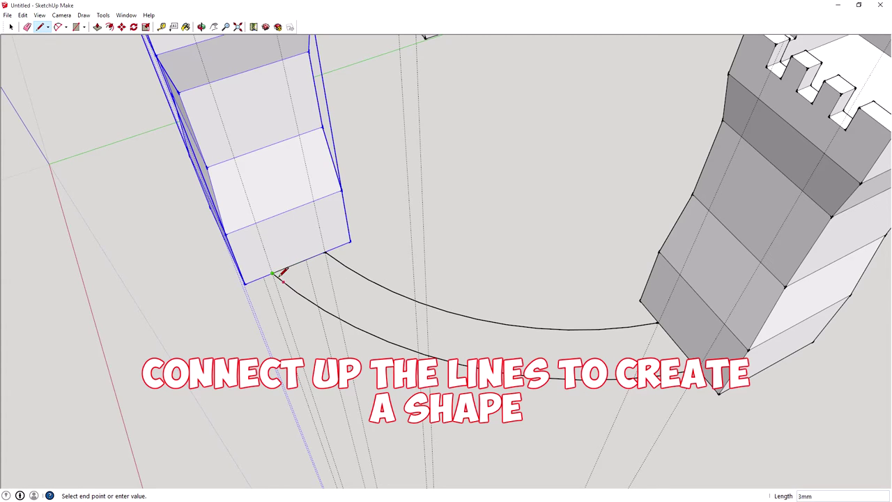
pyautogui.rightClick(312, 278)
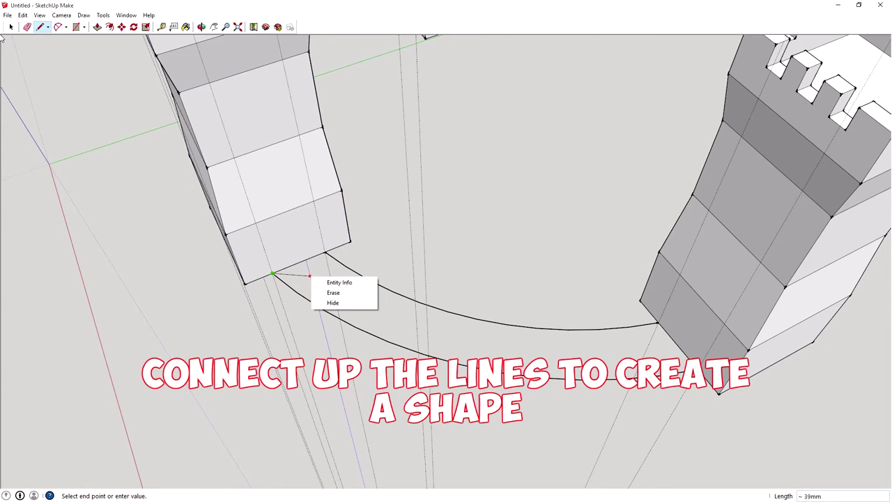
pyautogui.click(12, 26)
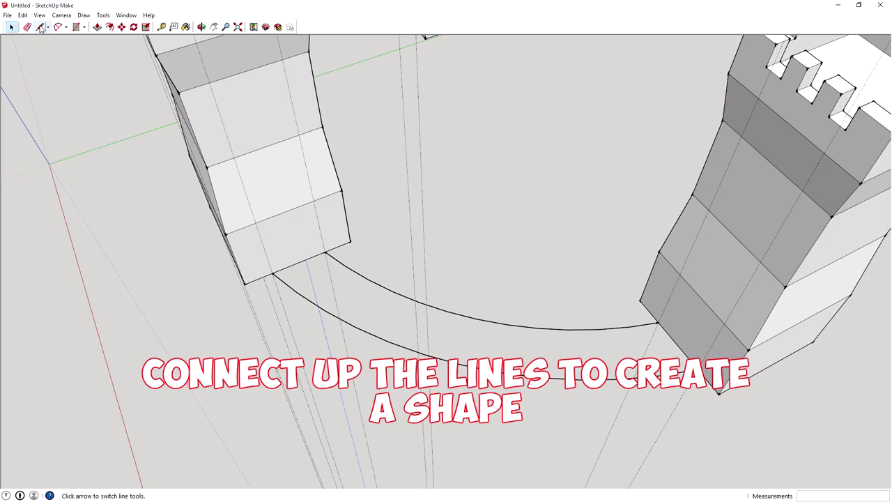
pyautogui.click(40, 28)
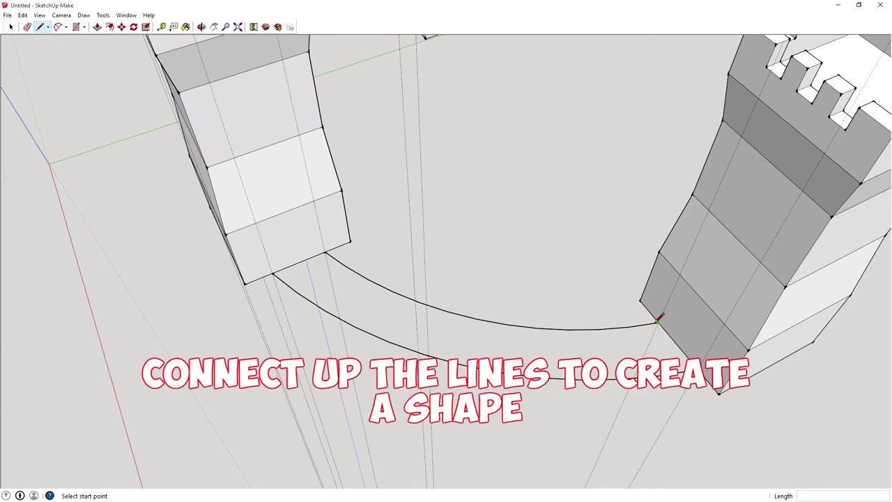
pyautogui.click(689, 356)
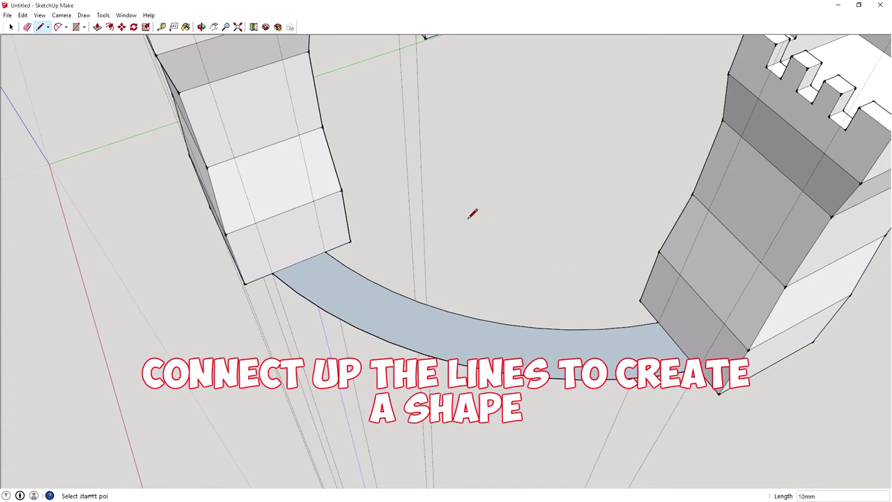
pyautogui.moveTo(491, 156); pyautogui.dragTo(596, 7, button='middle')
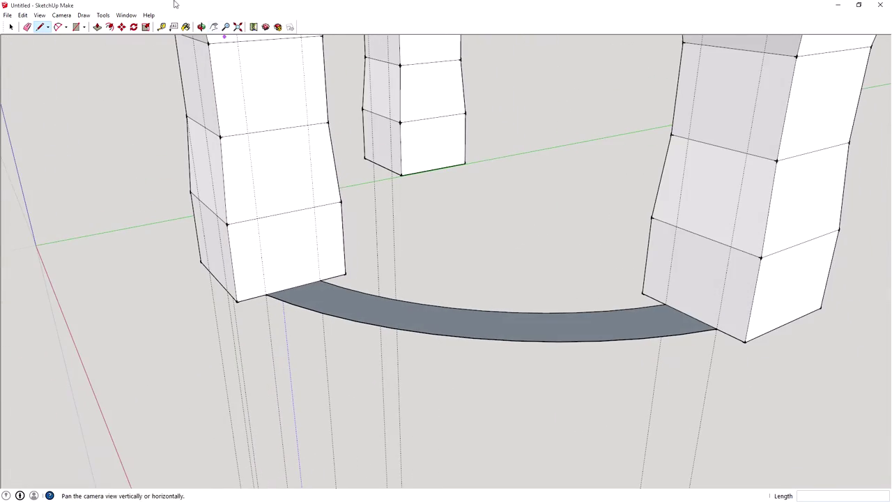
# Draw two parallel arcs between the other pair of towers with bulges of 7 and 9
pyautogui.moveTo(108, 156); pyautogui.dragTo(480, 252, button='middle')
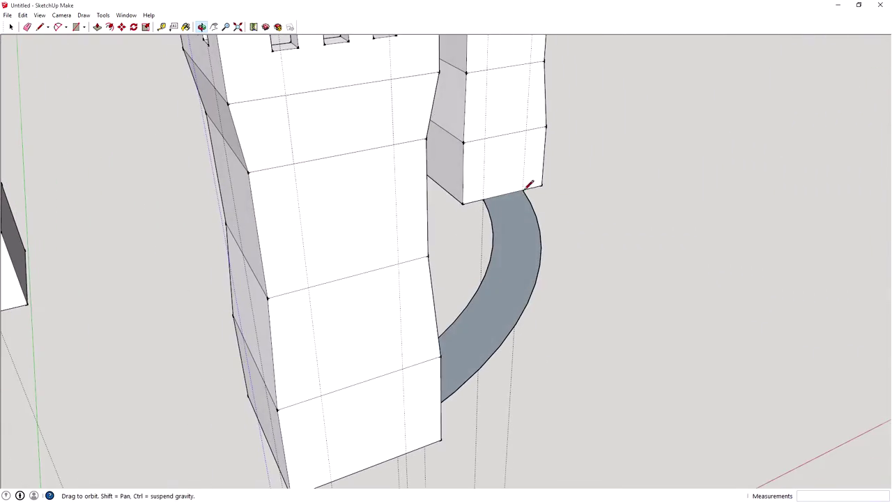
pyautogui.moveTo(412, 245); pyautogui.dragTo(603, 197, button='middle')
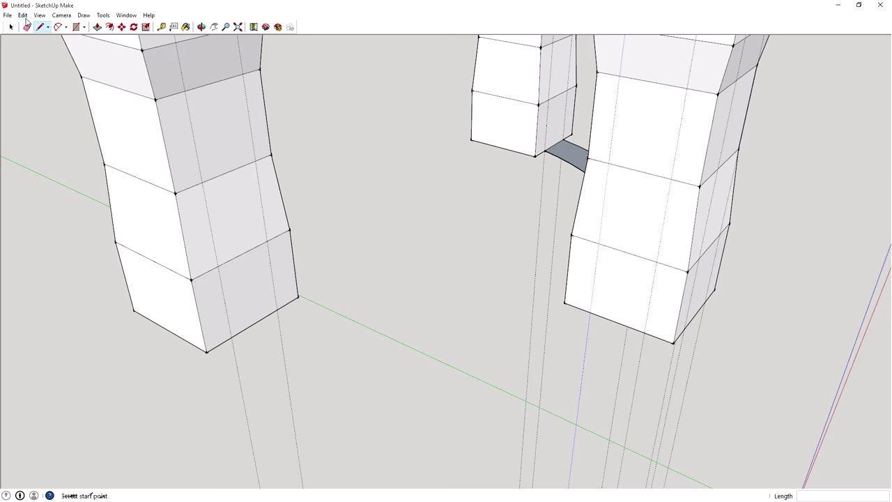
pyautogui.click(58, 27)
pyautogui.click(277, 308)
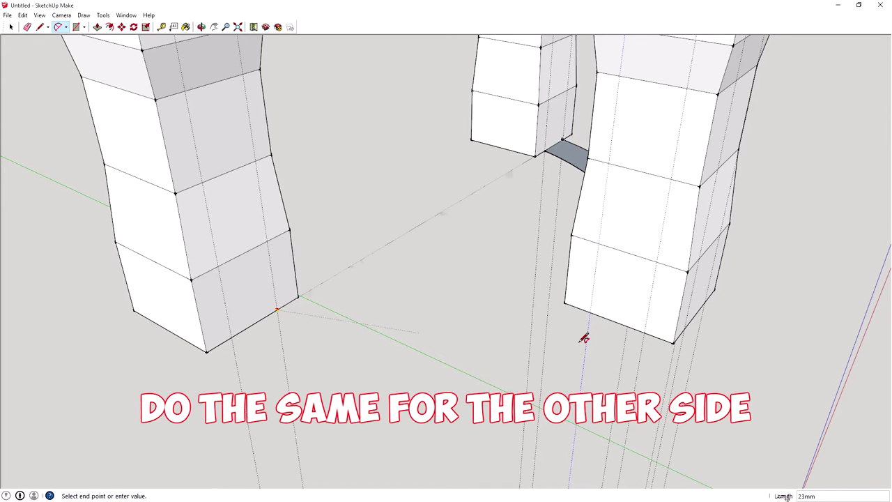
pyautogui.click(590, 313)
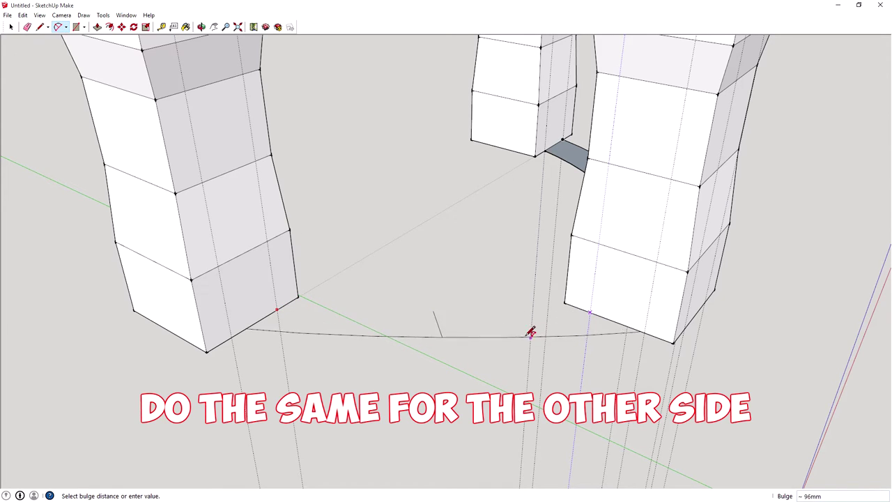
pyautogui.click(486, 328)
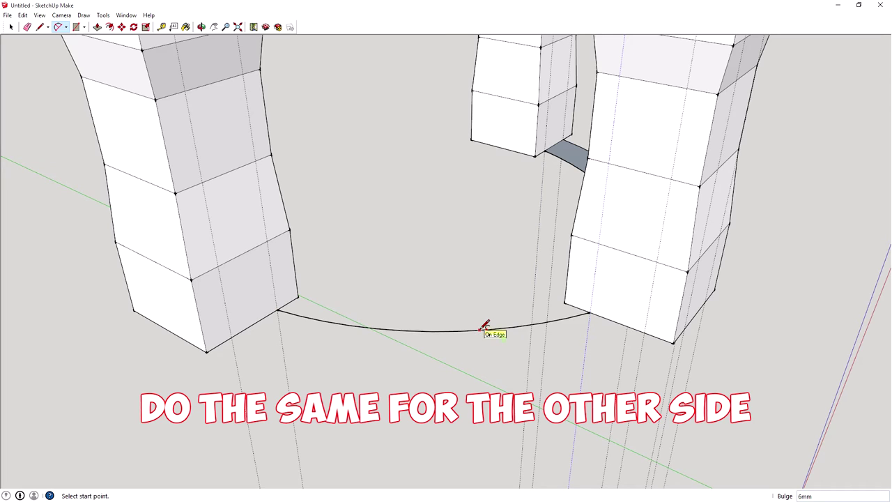
pyautogui.write('7')
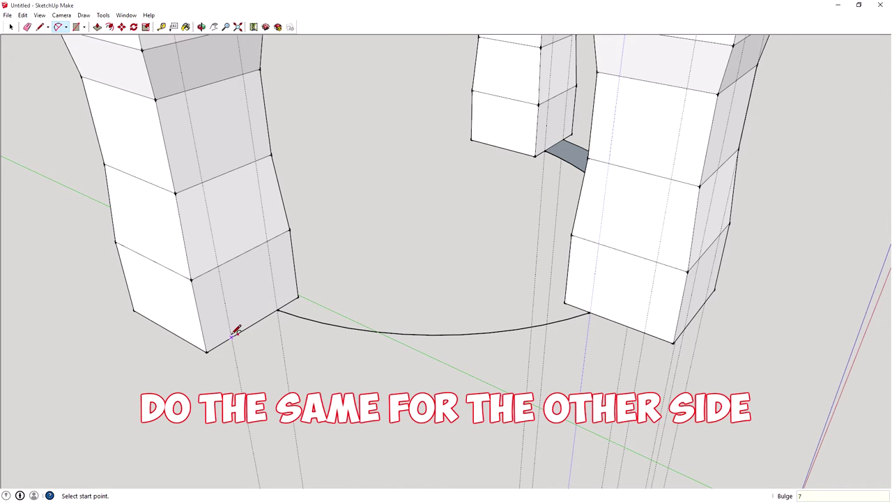
pyautogui.click(230, 337)
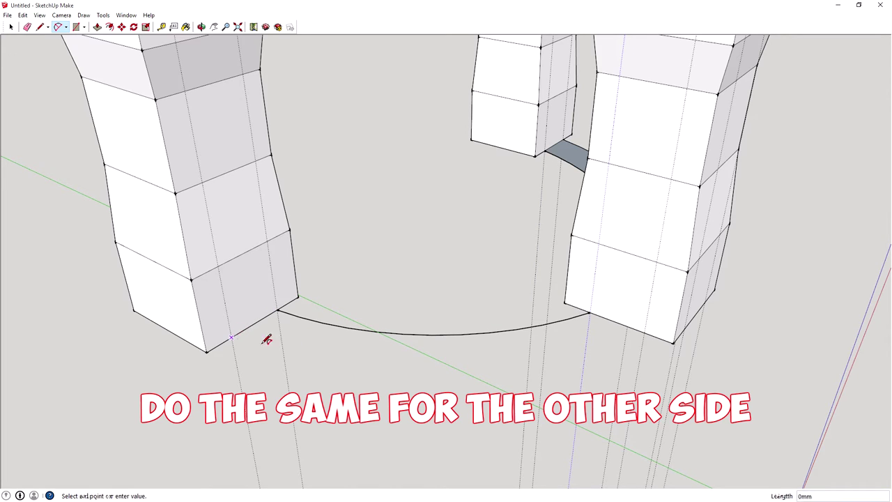
pyautogui.click(644, 333)
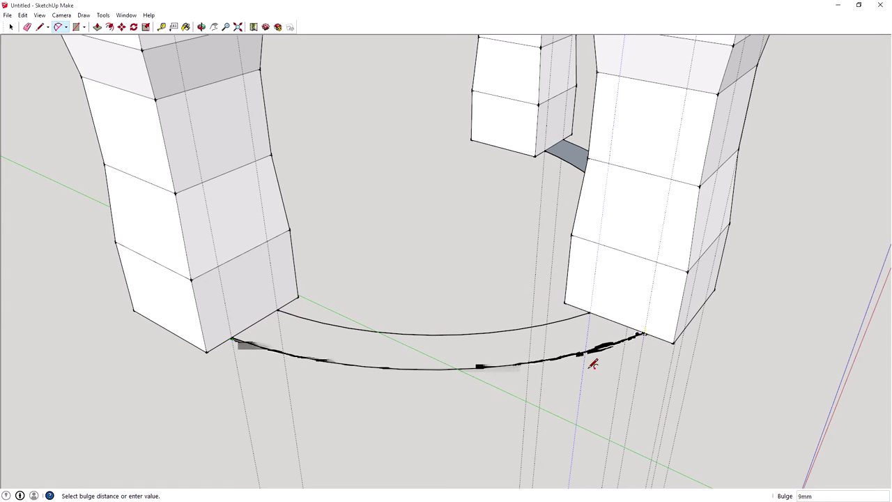
pyautogui.write('9')
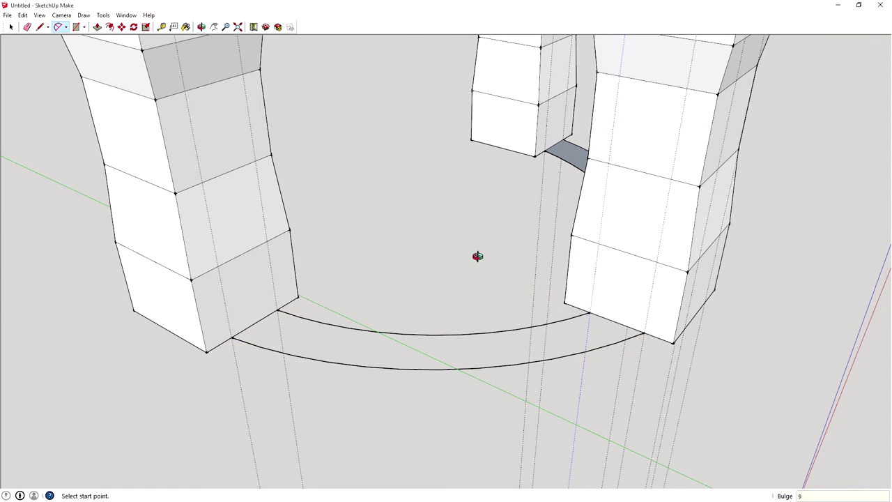
pyautogui.moveTo(478, 255); pyautogui.dragTo(403, 258, button='middle')
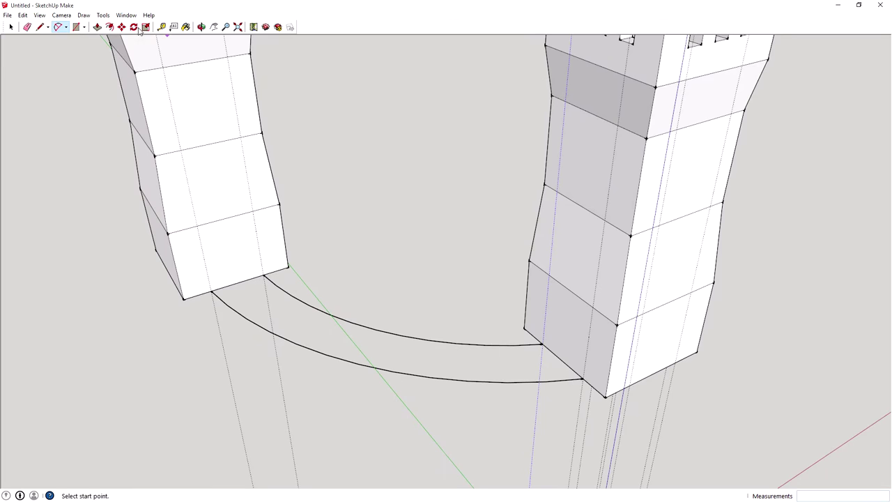
# Close the new arc outline with a line to form a curved face
pyautogui.click(39, 27)
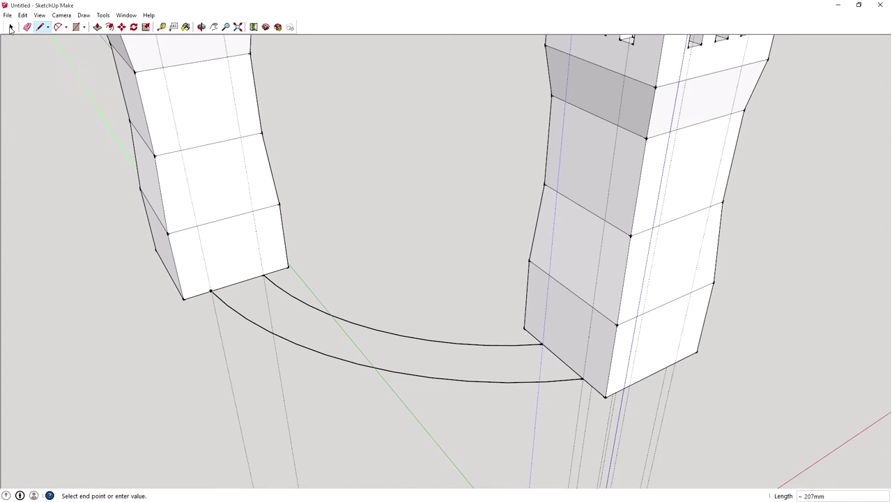
pyautogui.click(40, 27)
pyautogui.click(583, 377)
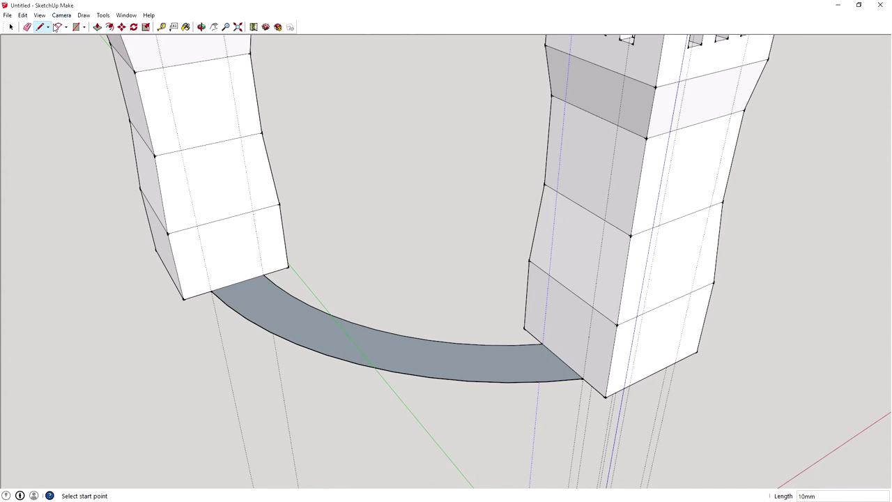
# Push/pull both curved faces up into walls, repeating the same height by double-click
pyautogui.click(98, 27)
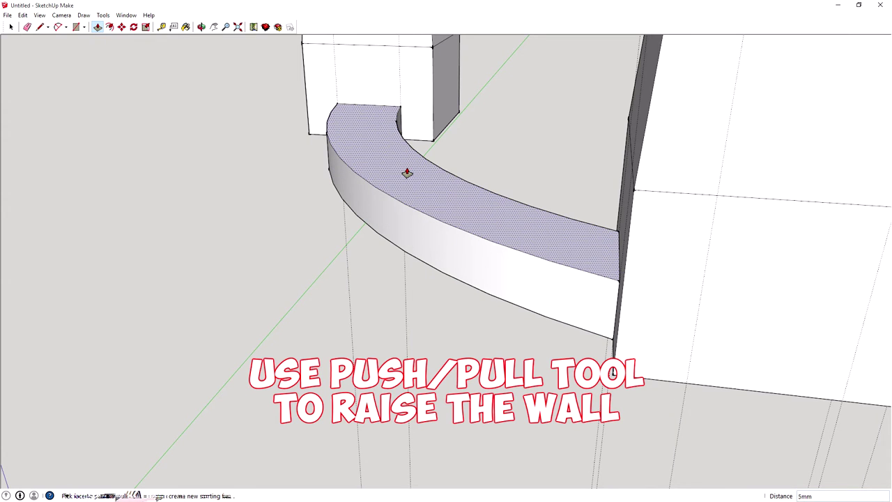
pyautogui.doubleClick(407, 173)
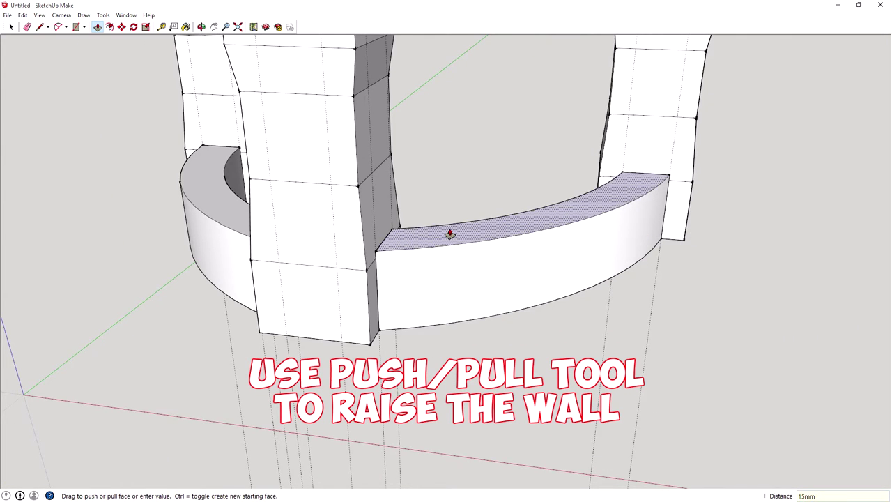
pyautogui.moveTo(452, 232); pyautogui.dragTo(548, 311, button='middle')
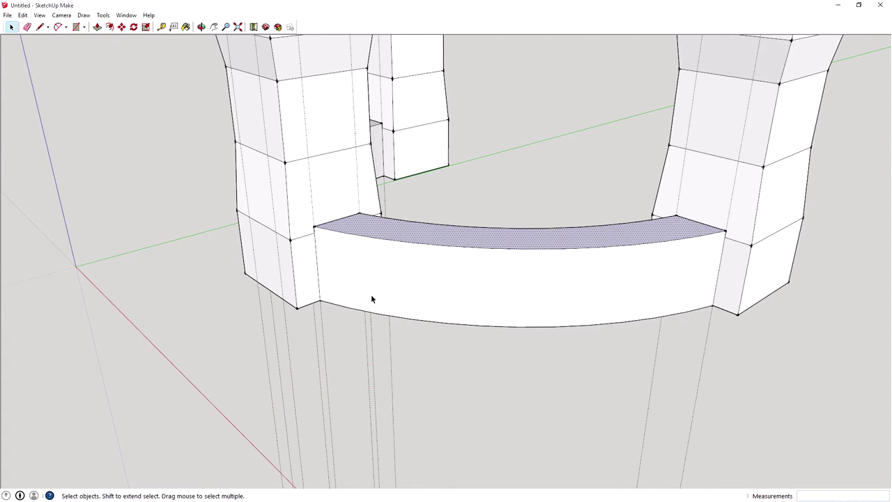
# Copy the first curved wall and place the copy directly on top of it
pyautogui.keyDown('shift'); pyautogui.click(378, 270); pyautogui.keyUp('shift')
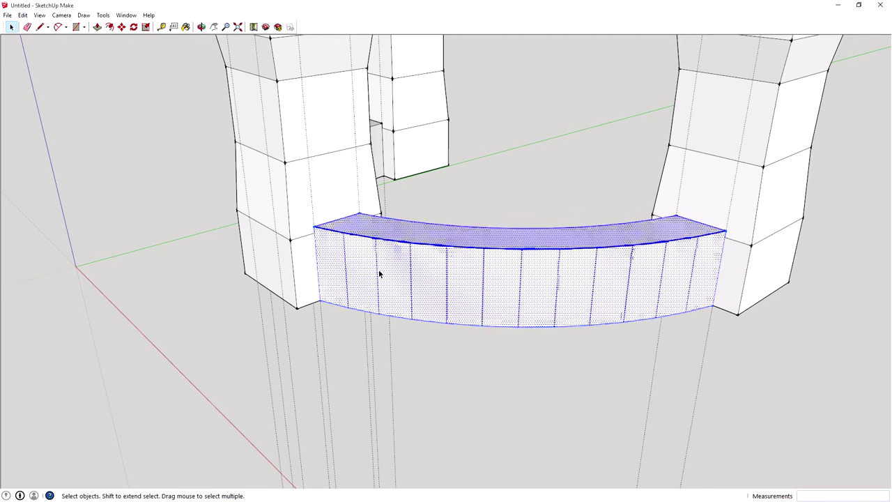
pyautogui.click(122, 27)
pyautogui.keyDown('ctrl'); pyautogui.click(557, 280); pyautogui.keyUp('ctrl')
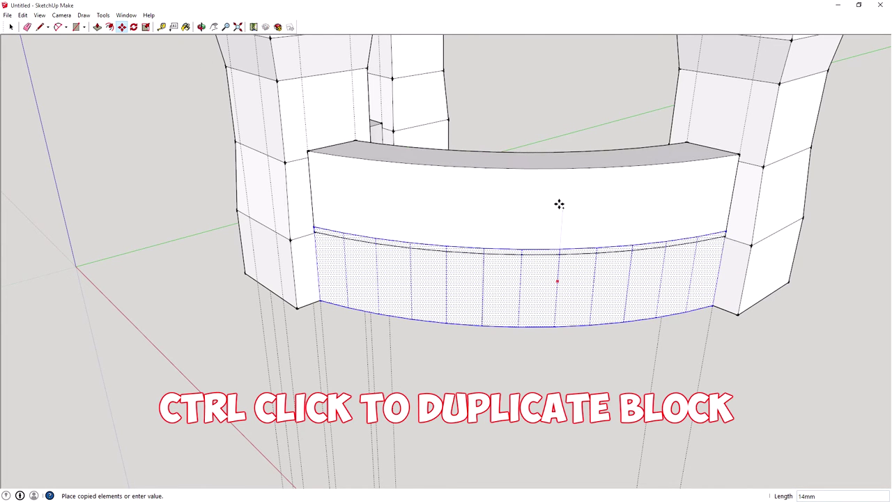
pyautogui.click(559, 193)
pyautogui.scroll(5, 454, 278)
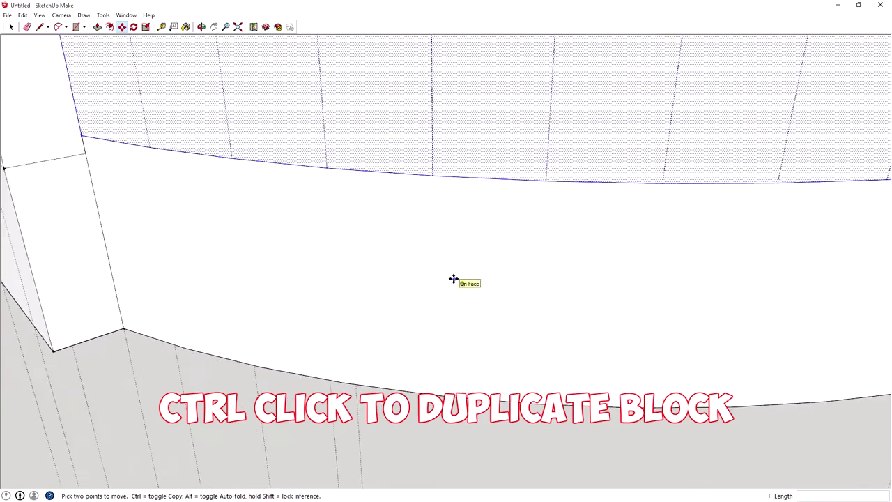
pyautogui.scroll(-6, 454, 279)
pyautogui.scroll(4, 230, 199)
pyautogui.moveTo(231, 199); pyautogui.dragTo(282, 174, button='middle')
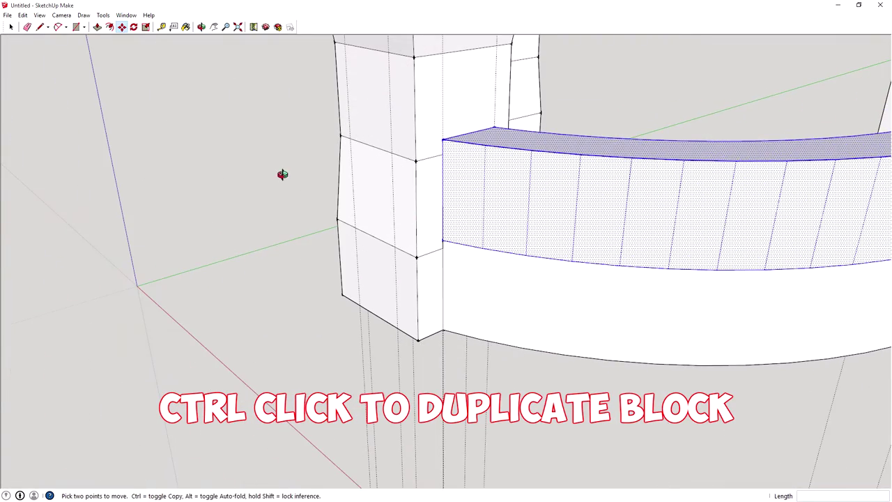
pyautogui.scroll(-6, 282, 175)
# Stack a copy of the front curved wall on top of itself
pyautogui.click(122, 27)
pyautogui.keyDown('ctrl'); pyautogui.click(315, 330); pyautogui.keyUp('ctrl')
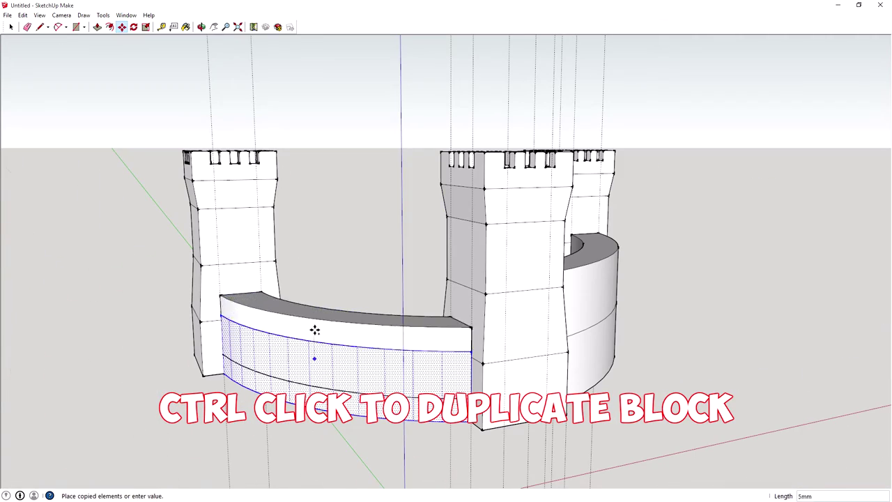
pyautogui.click(313, 286)
pyautogui.moveTo(683, 315); pyautogui.dragTo(486, 335, button='middle')
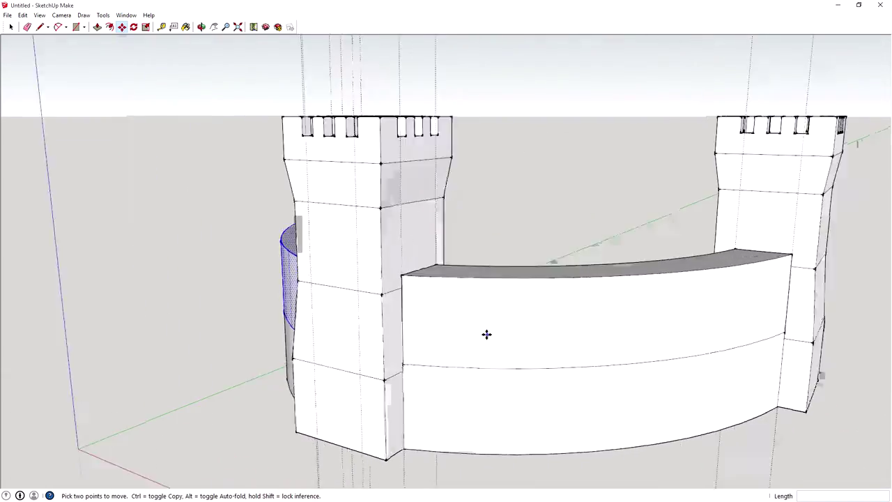
pyautogui.scroll(2, 486, 335)
pyautogui.scroll(-6, 621, 164)
pyautogui.moveTo(621, 163); pyautogui.dragTo(780, 265, button='middle')
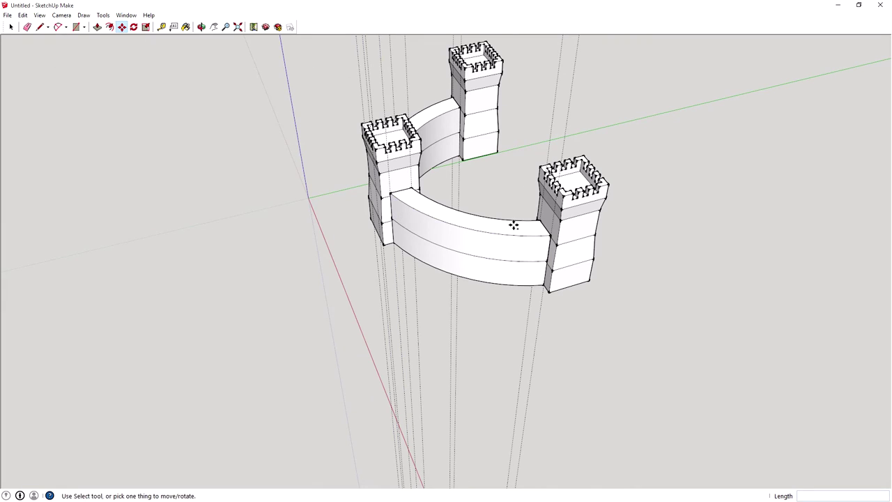
# Copy the wall's inner curved top edge 2 mm inward
pyautogui.scroll(6, 514, 226)
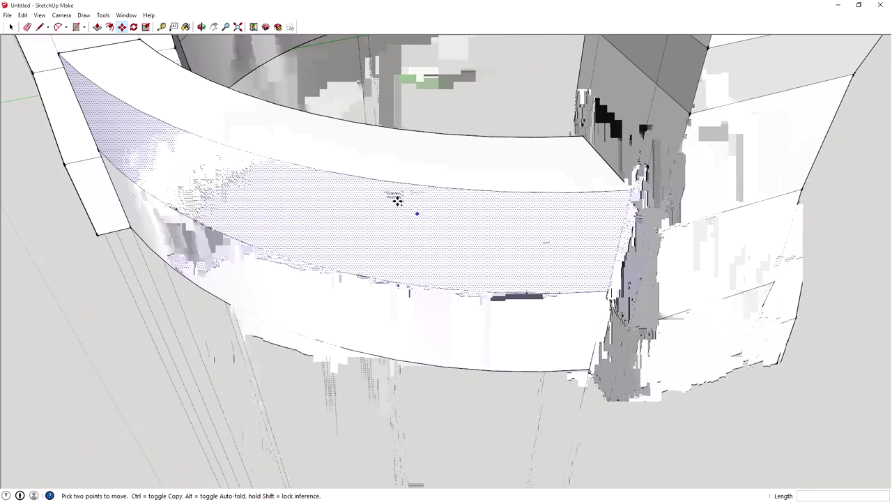
pyautogui.moveTo(397, 199); pyautogui.dragTo(520, 297, button='middle')
pyautogui.press('space')
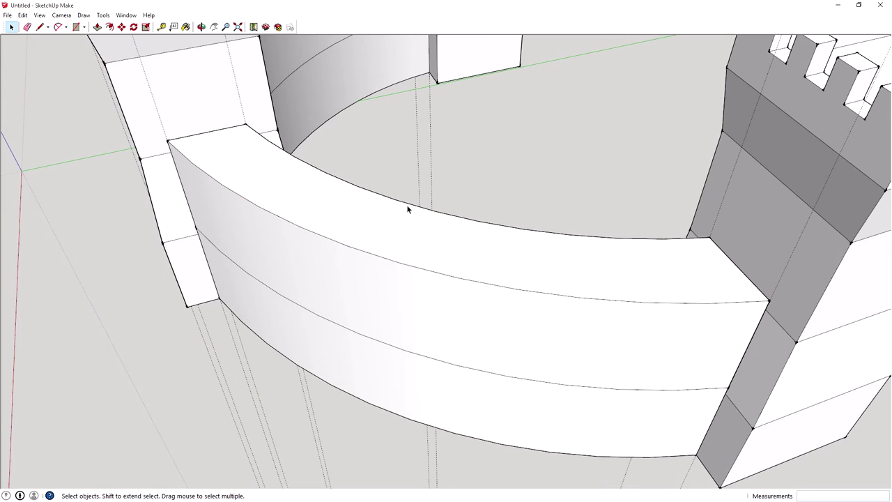
pyautogui.click(421, 208)
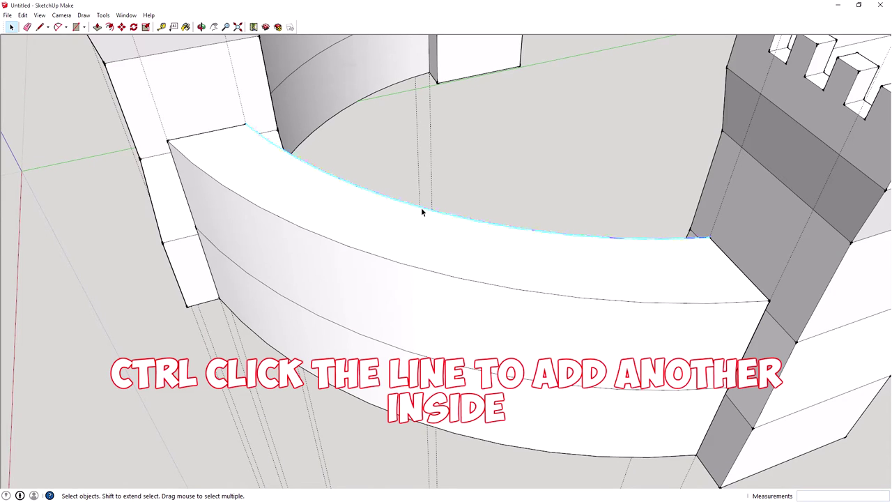
pyautogui.press('m')
pyautogui.click(123, 26)
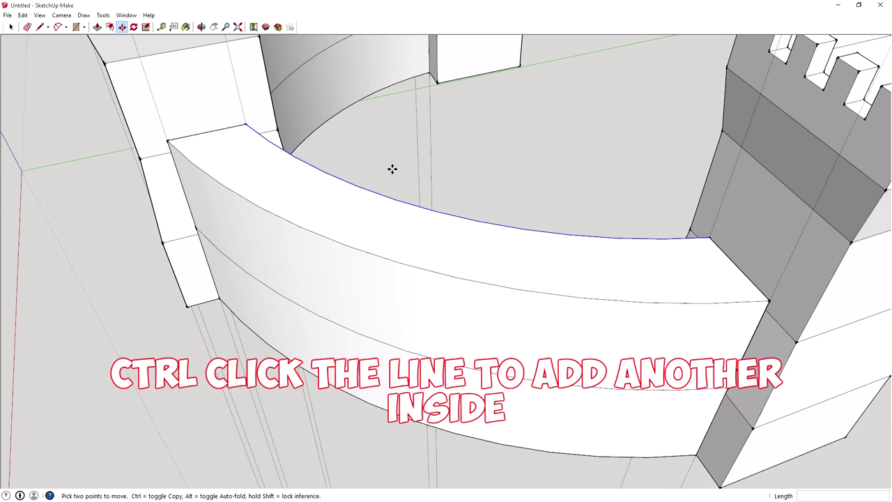
pyautogui.keyDown('ctrl'); pyautogui.click(435, 212); pyautogui.keyUp('ctrl')
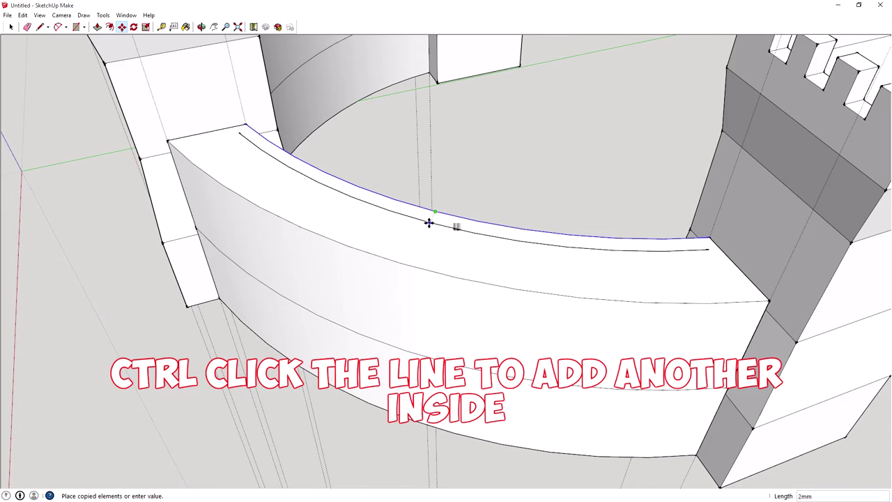
pyautogui.click(430, 223)
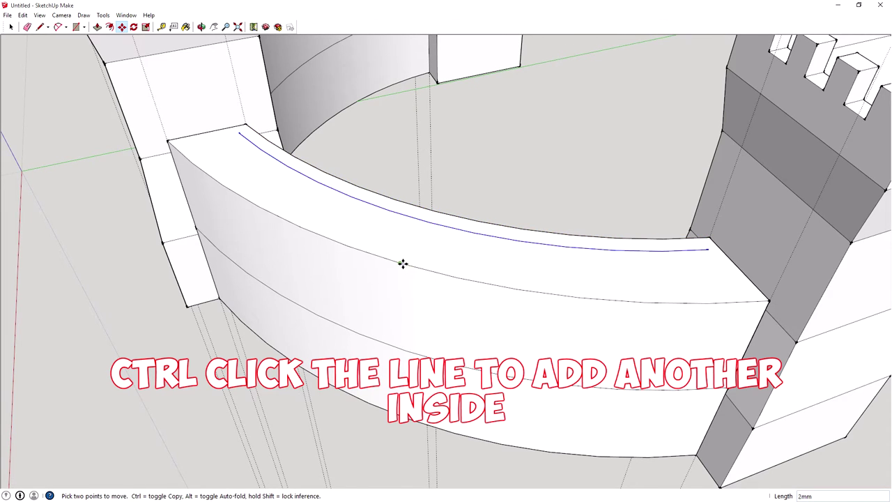
pyautogui.write('2')
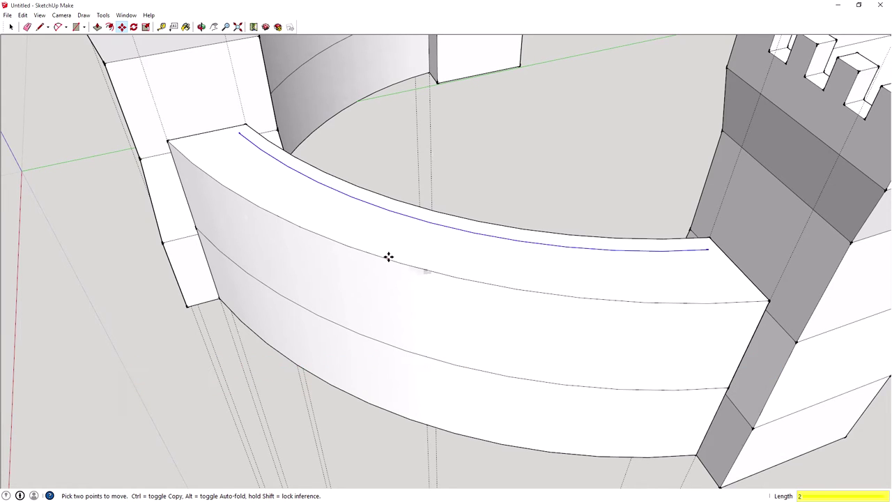
pyautogui.press('Return')
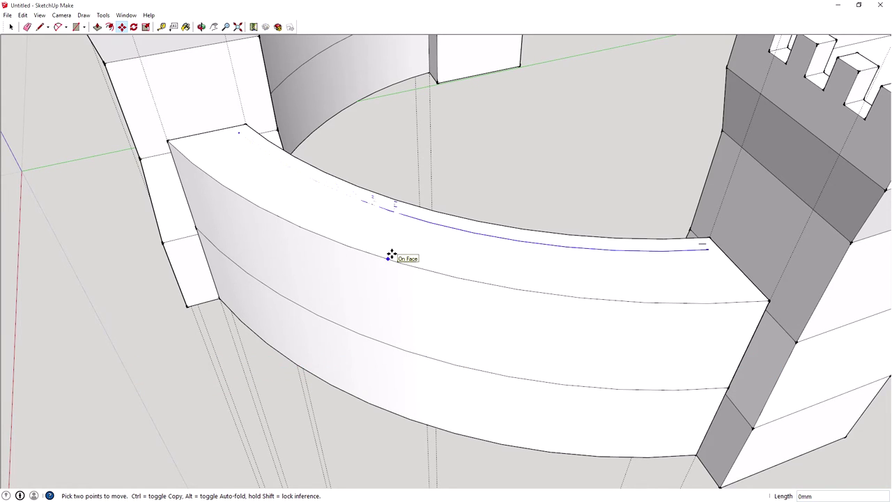
pyautogui.click(11, 26)
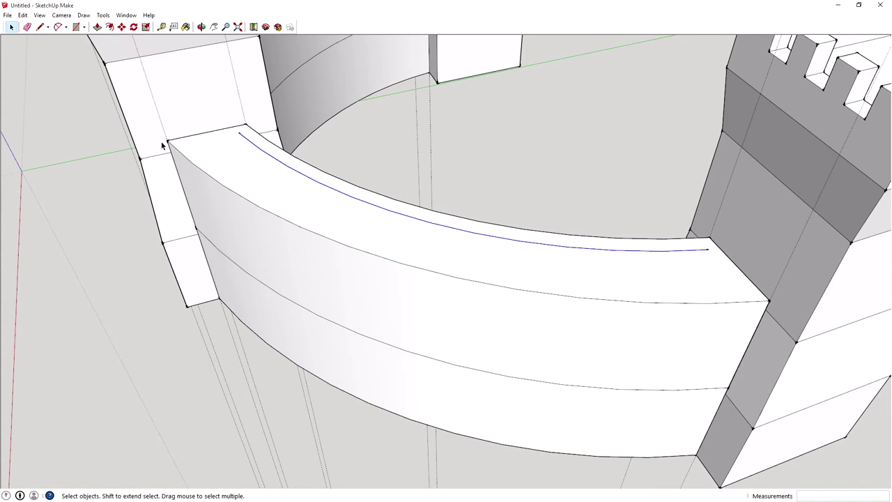
# Copy the outer curved top edge just inside itself
pyautogui.click(286, 222)
pyautogui.press('m')
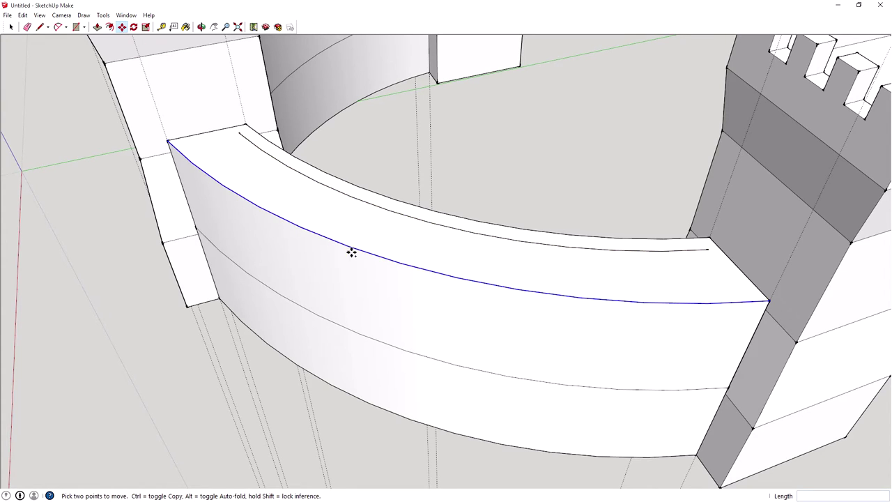
pyautogui.click(356, 249)
pyautogui.press('ctrl')
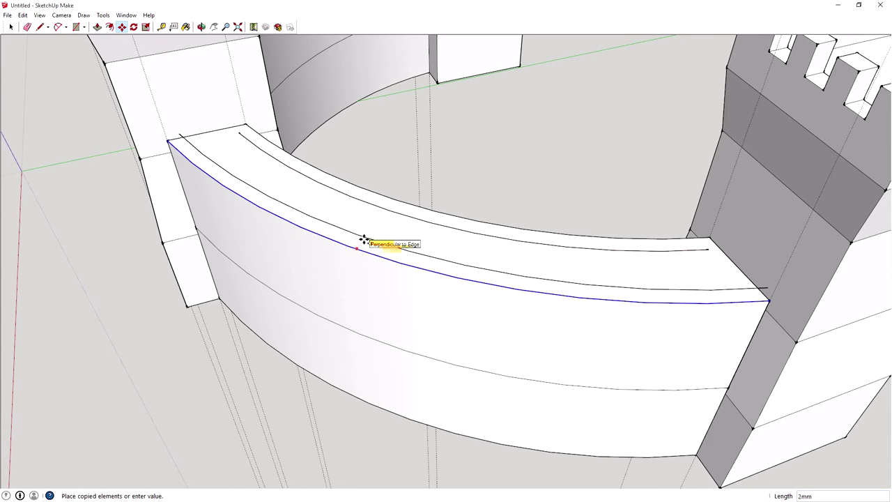
pyautogui.click(364, 240)
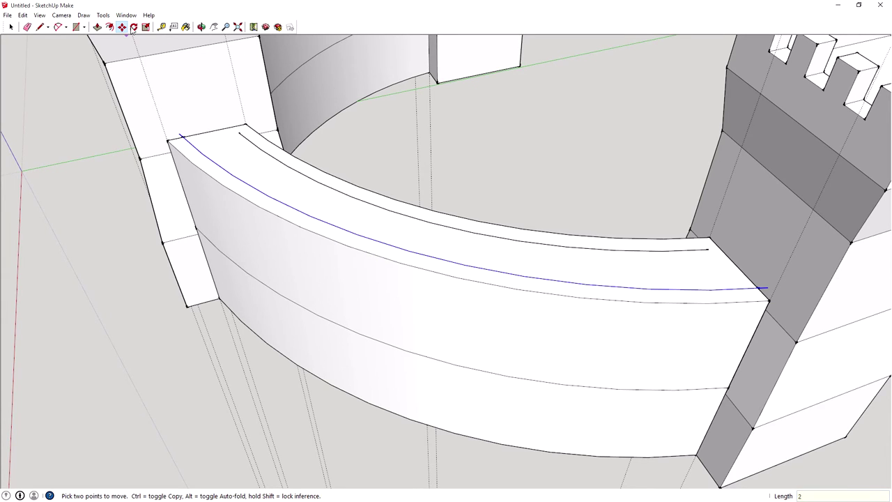
# Remove the stray outer offset line and join the inset line to the near wall-top end
pyautogui.click(27, 26)
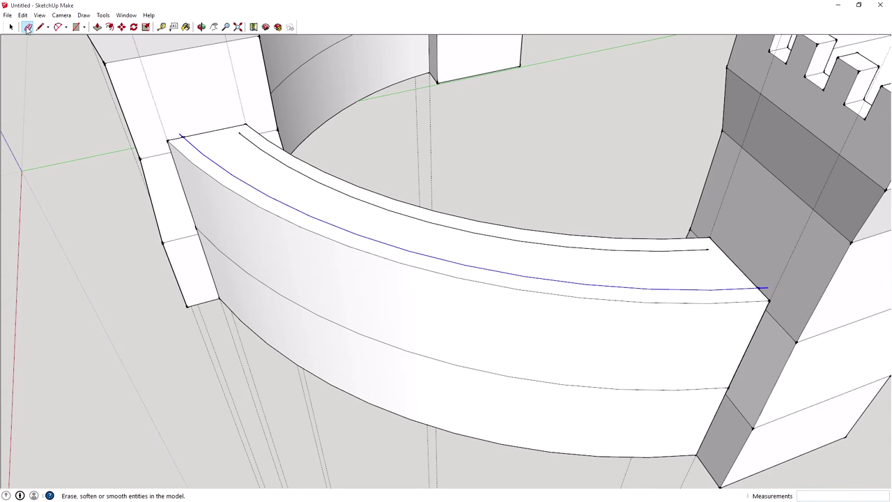
pyautogui.click(769, 284)
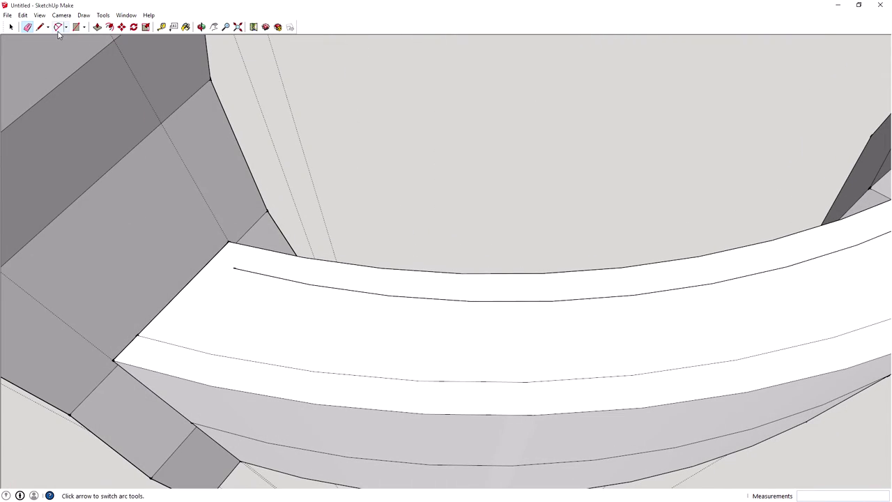
pyautogui.click(40, 26)
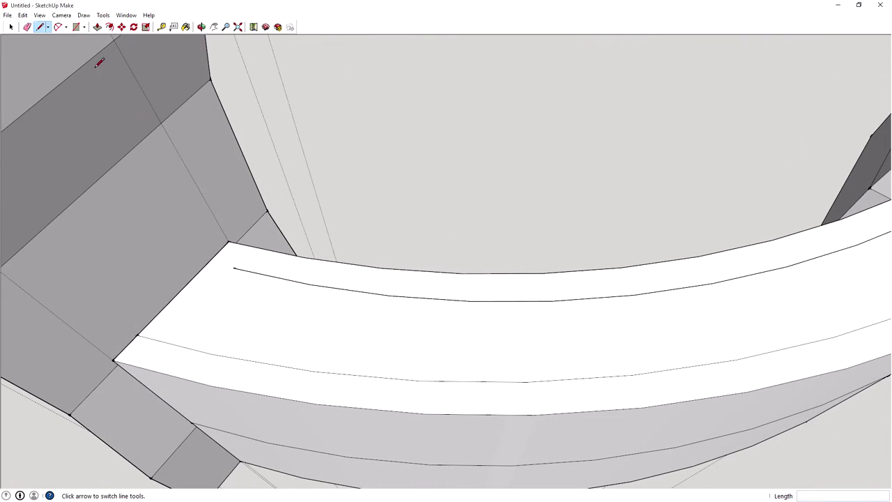
pyautogui.rightClick(252, 260)
pyautogui.press('space')
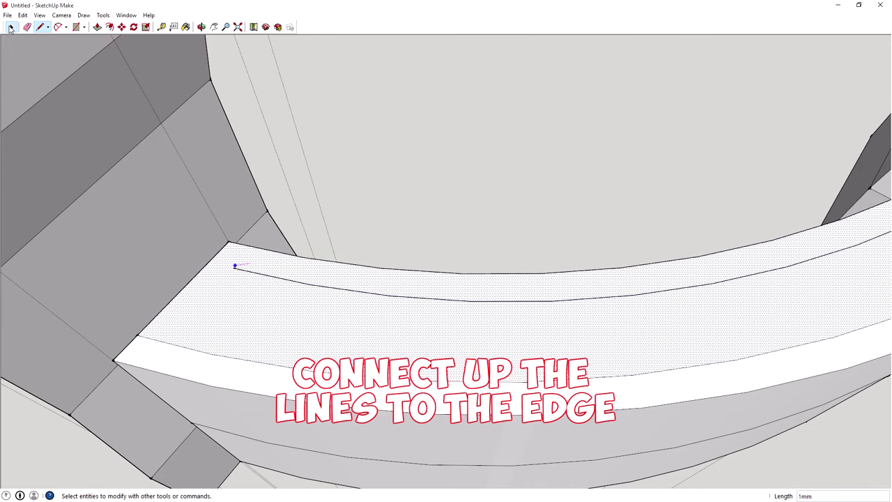
pyautogui.click(40, 26)
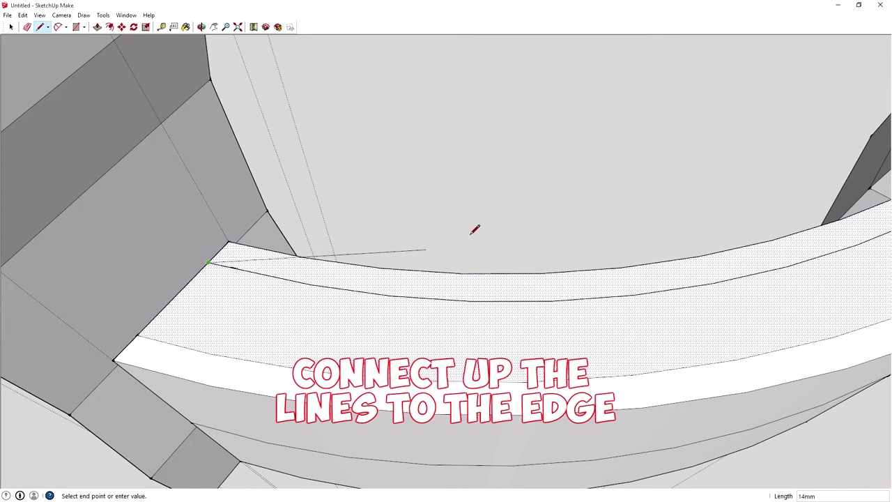
pyautogui.press('Escape')
pyautogui.press('space')
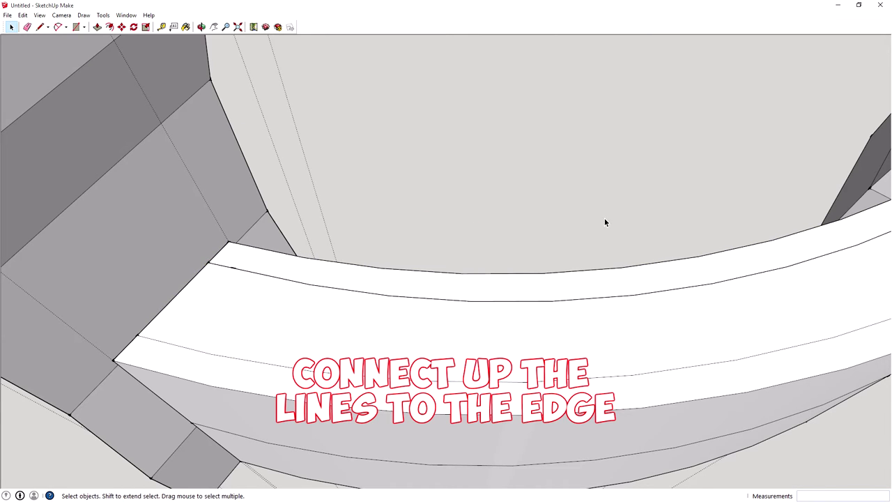
# Connect the inset line's other end to the far end edge of the wall top
pyautogui.moveTo(604, 222); pyautogui.dragTo(30, 40, button='middle')
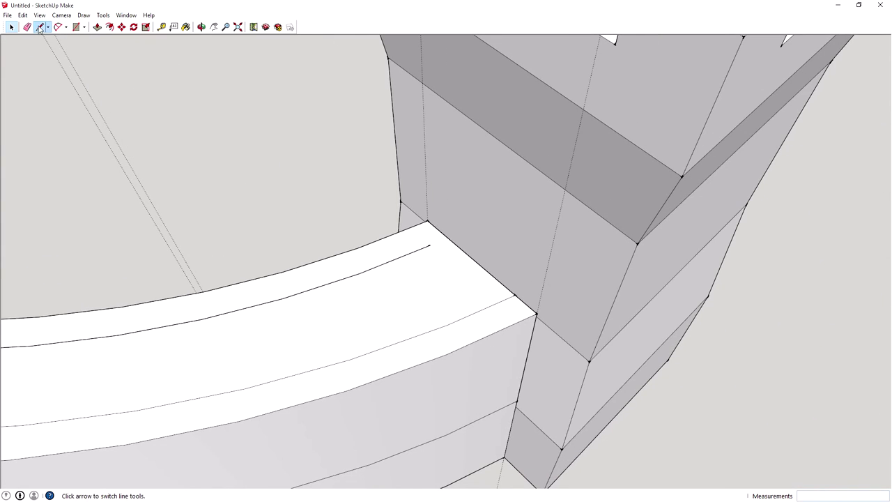
pyautogui.click(40, 28)
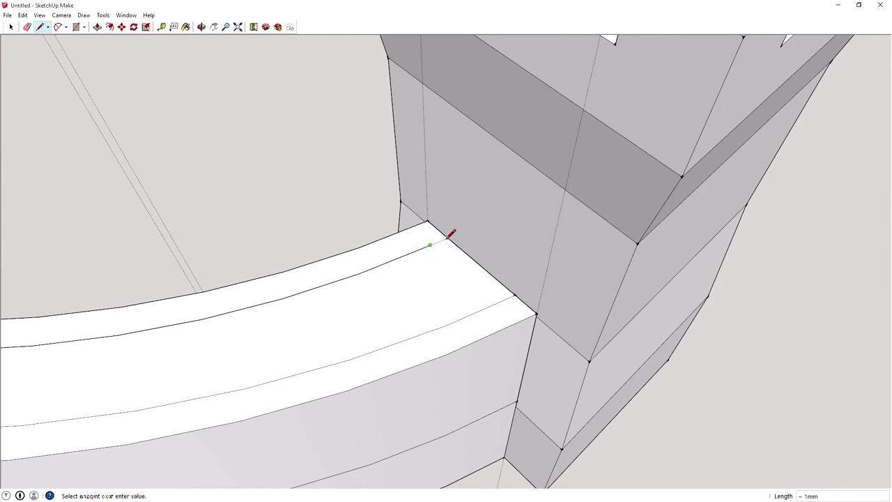
pyautogui.scroll(-5, 318, 195)
pyautogui.moveTo(313, 193); pyautogui.dragTo(419, 146, button='middle')
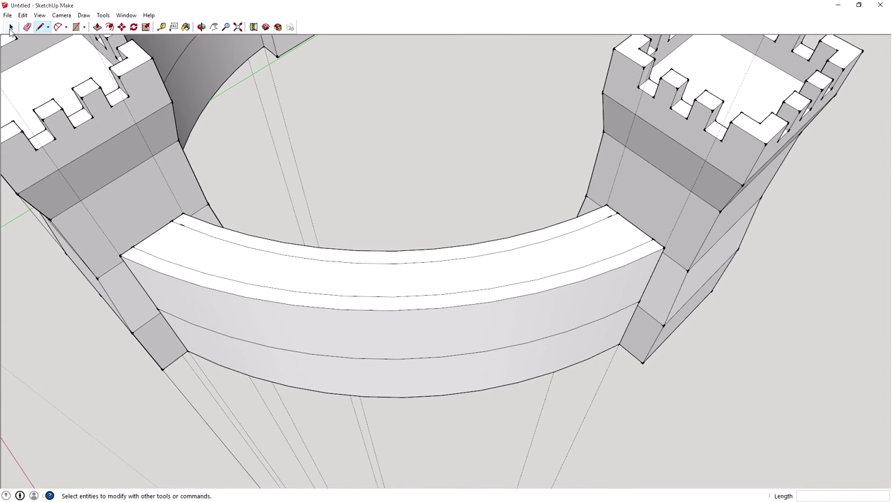
# Push the front curved wall's middle top strip down 5 mm to form a walkway
pyautogui.click(11, 26)
pyautogui.click(259, 262)
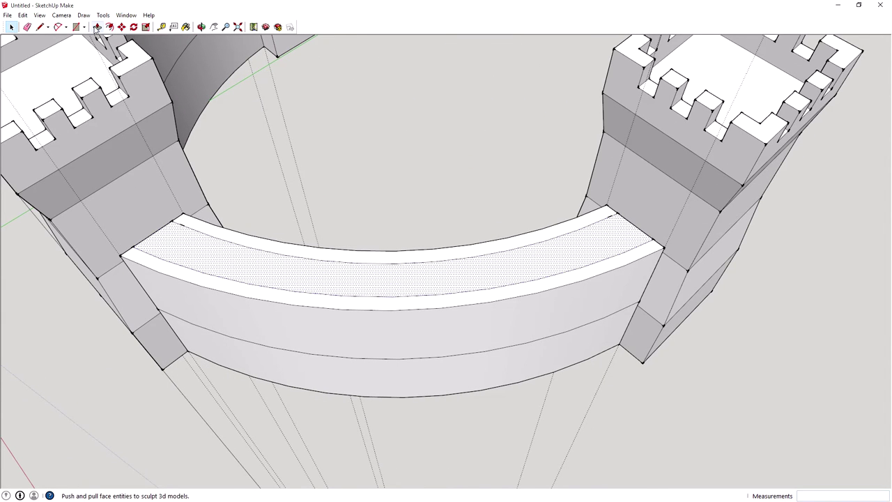
pyautogui.click(96, 26)
pyautogui.moveTo(258, 263); pyautogui.dragTo(298, 222)
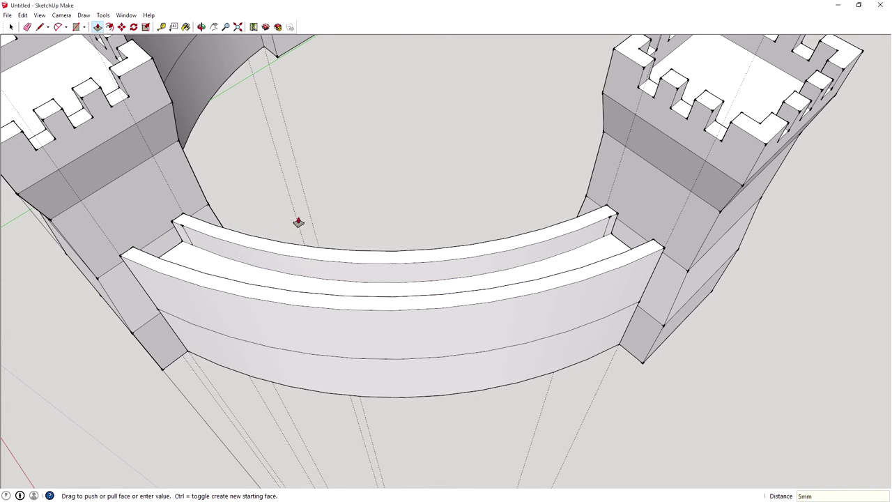
# Select the next curved wall's top edge to copy it inward, then ready Push/Pull
pyautogui.moveTo(310, 204); pyautogui.dragTo(607, 167, button='middle')
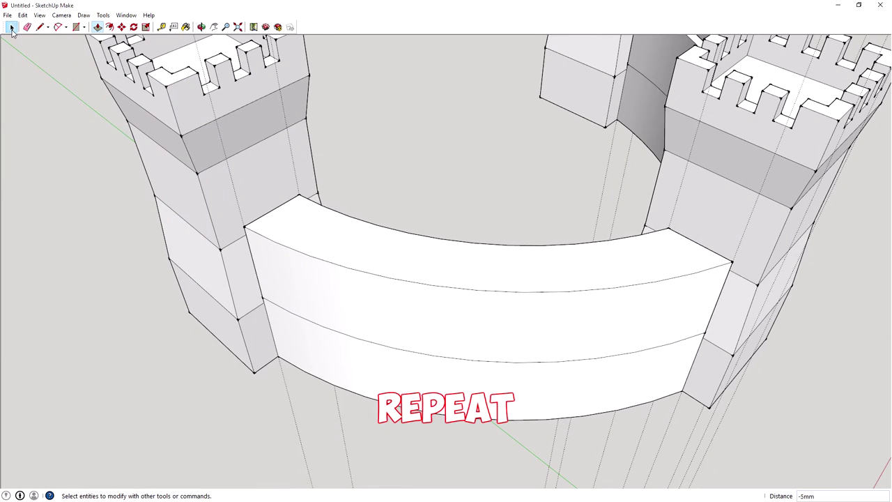
pyautogui.click(471, 243)
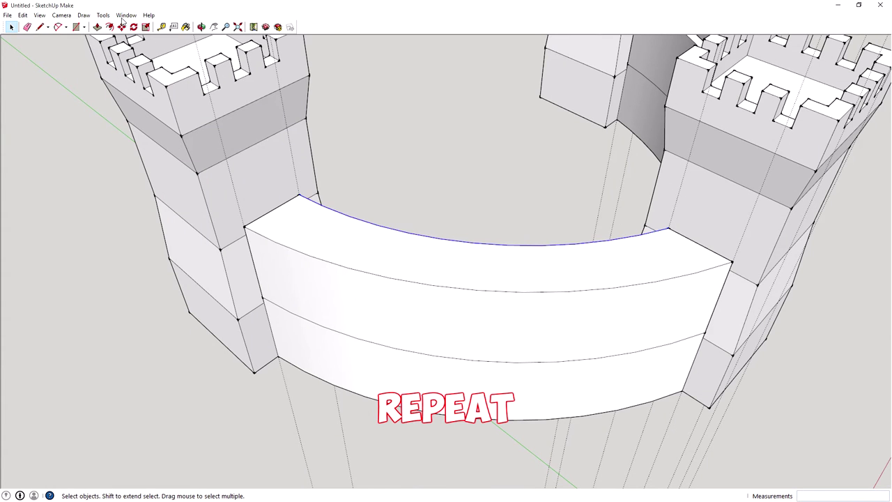
pyautogui.click(122, 27)
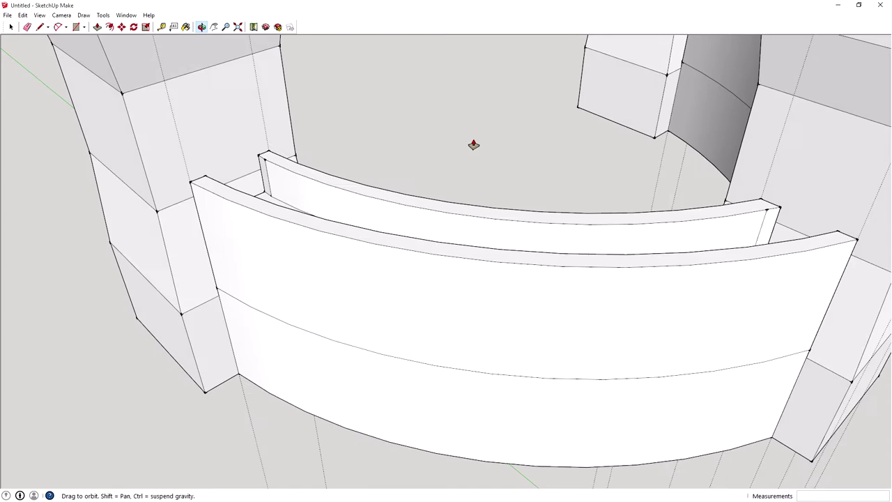
pyautogui.scroll(-5, 495, 136)
pyautogui.moveTo(556, 139); pyautogui.dragTo(379, 120, button='middle')
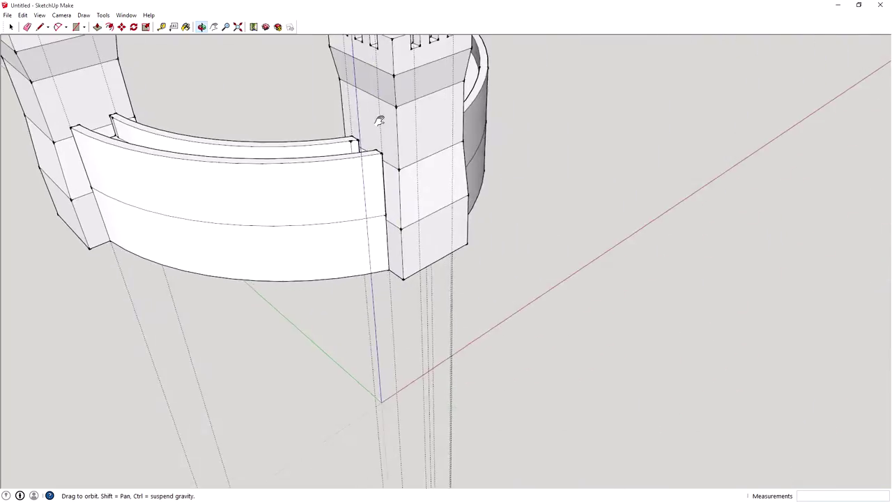
pyautogui.scroll(-3, 467, 139)
pyautogui.moveTo(467, 139); pyautogui.dragTo(415, 255, button='middle')
pyautogui.press('p')
pyautogui.scroll(-4, 417, 104)
pyautogui.scroll(6, 416, 104)
pyautogui.moveTo(335, 269); pyautogui.dragTo(369, 285, button='middle')
pyautogui.scroll(-2, 373, 263)
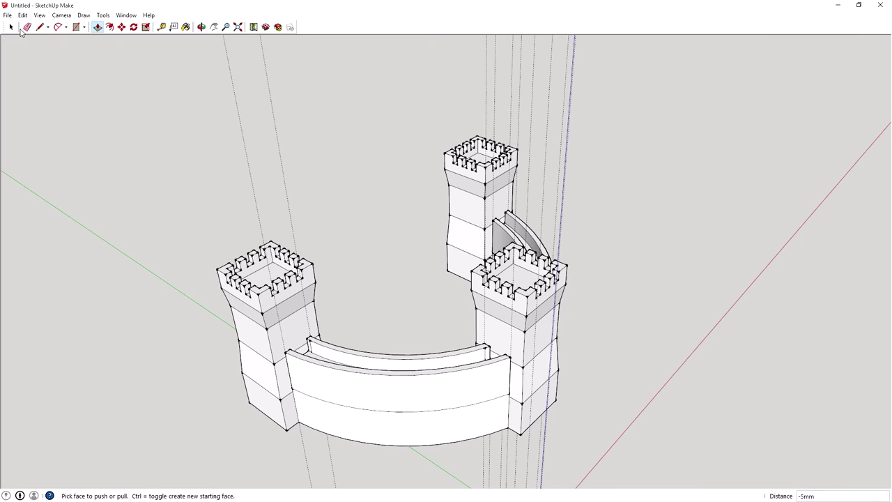
# Select the three towers and both curved walls and make them a component named 'HalfBa'
pyautogui.click(11, 27)
pyautogui.moveTo(113, 69); pyautogui.dragTo(669, 439)
pyautogui.keyDown('shift'); pyautogui.click(274, 281); pyautogui.keyUp('shift')
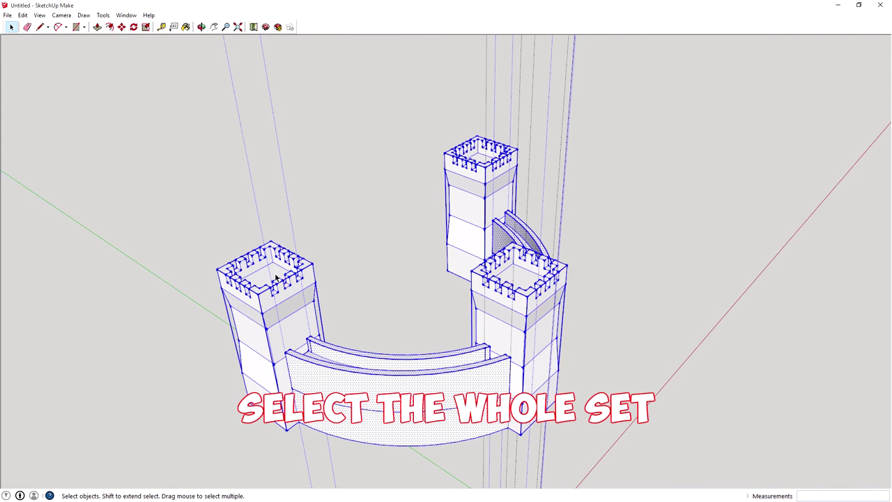
pyautogui.rightClick(276, 276)
pyautogui.click(334, 356)
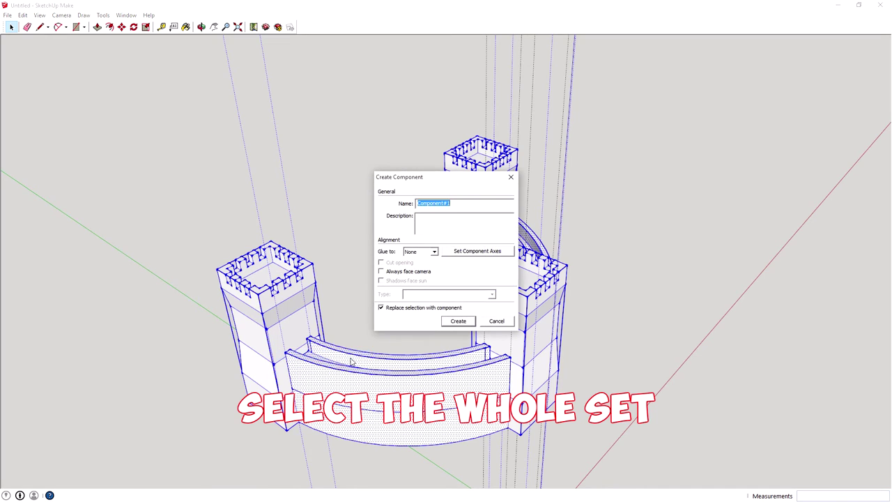
pyautogui.write('HalfBa')
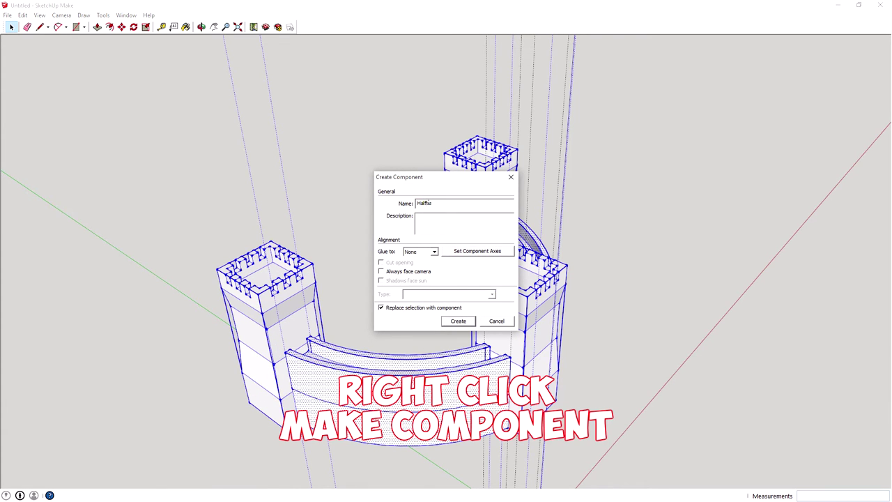
pyautogui.press('Return')
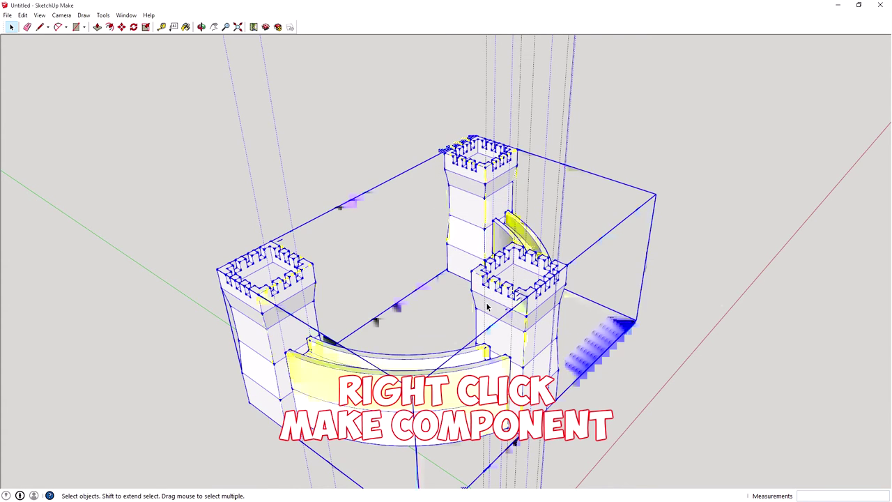
pyautogui.moveTo(513, 231); pyautogui.dragTo(314, 200, button='middle')
# Copy the castle-half component with Ctrl-Move and place the copy to the left
pyautogui.scroll(-2, 313, 200)
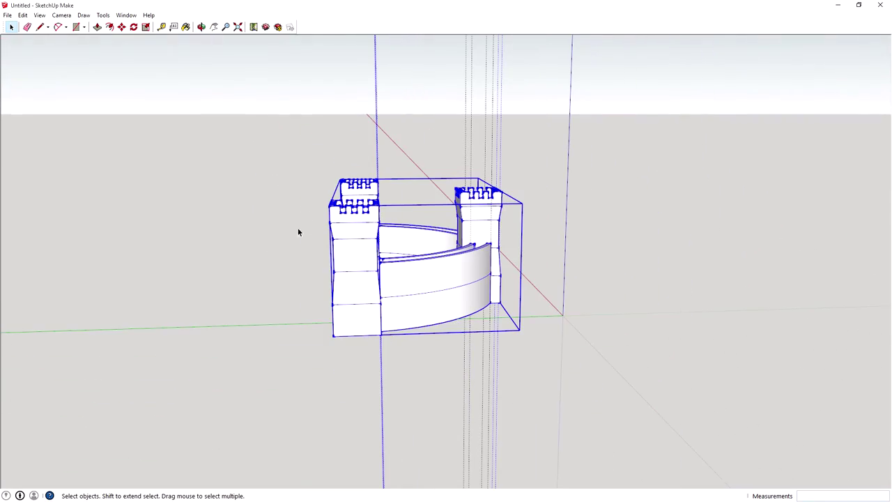
pyautogui.moveTo(258, 247); pyautogui.dragTo(268, 265, button='middle')
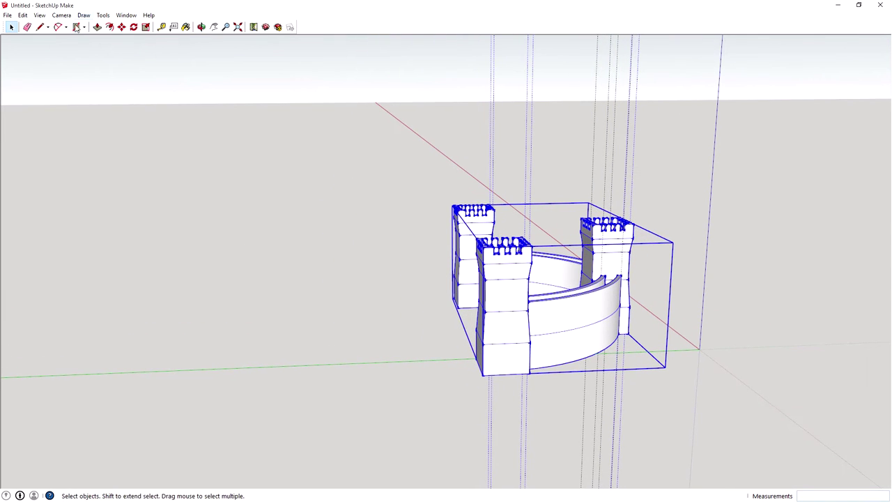
pyautogui.click(122, 27)
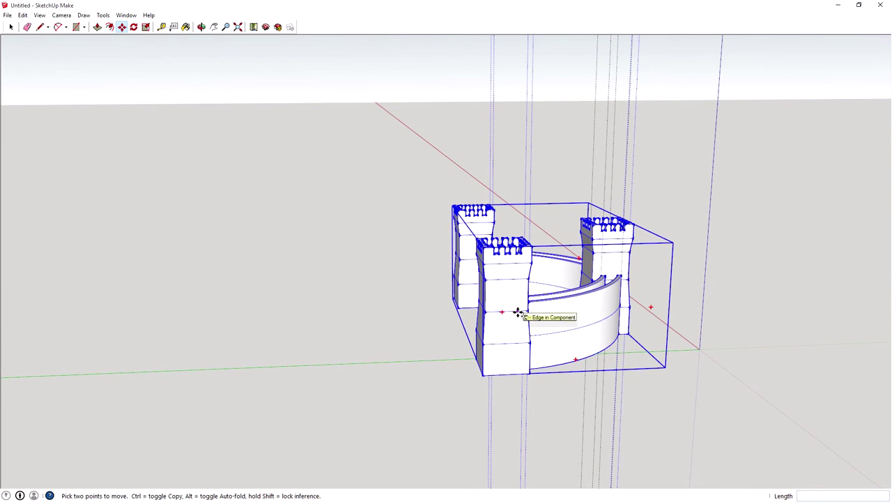
pyautogui.click(518, 311)
pyautogui.press('ctrl')
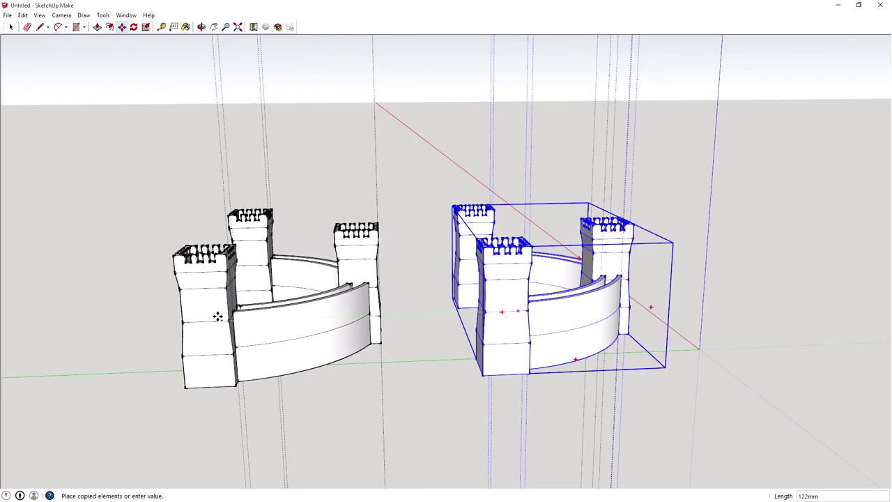
pyautogui.click(217, 315)
pyautogui.moveTo(217, 316); pyautogui.dragTo(349, 278, button='middle')
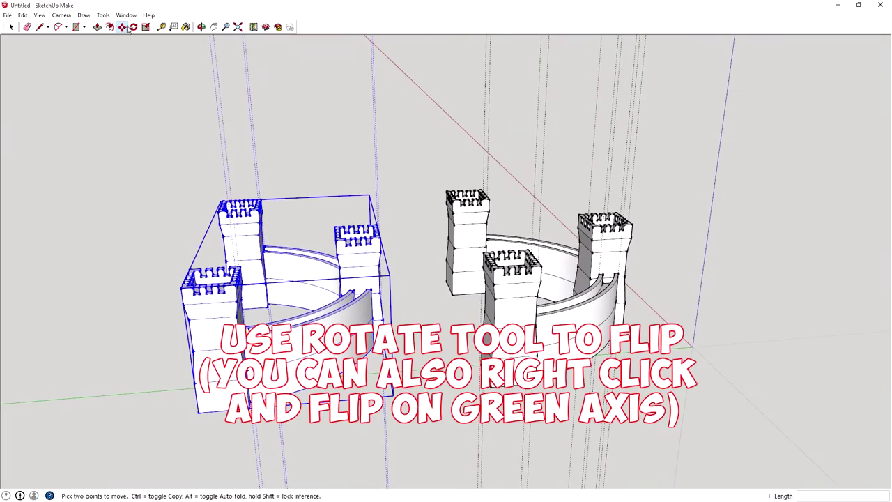
# Rotate the copy 180° about its tower so it faces the original half
pyautogui.click(134, 26)
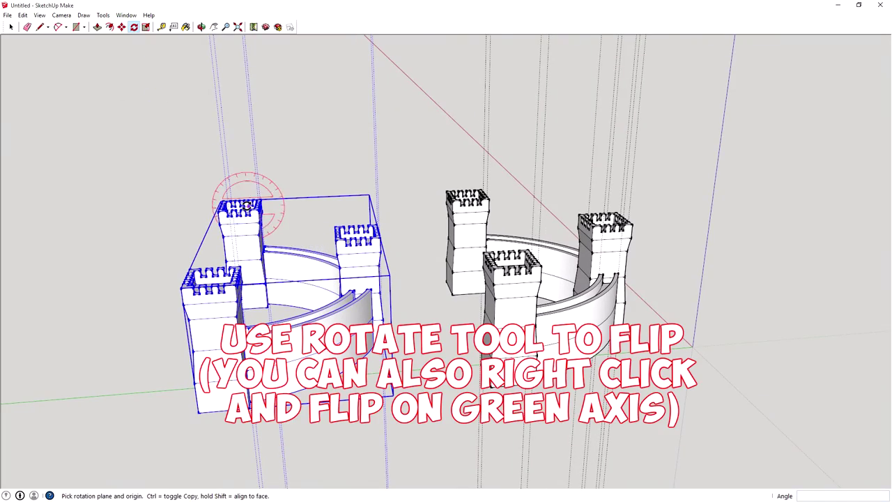
pyautogui.moveTo(248, 199); pyautogui.dragTo(362, 276, button='middle')
pyautogui.click(362, 276)
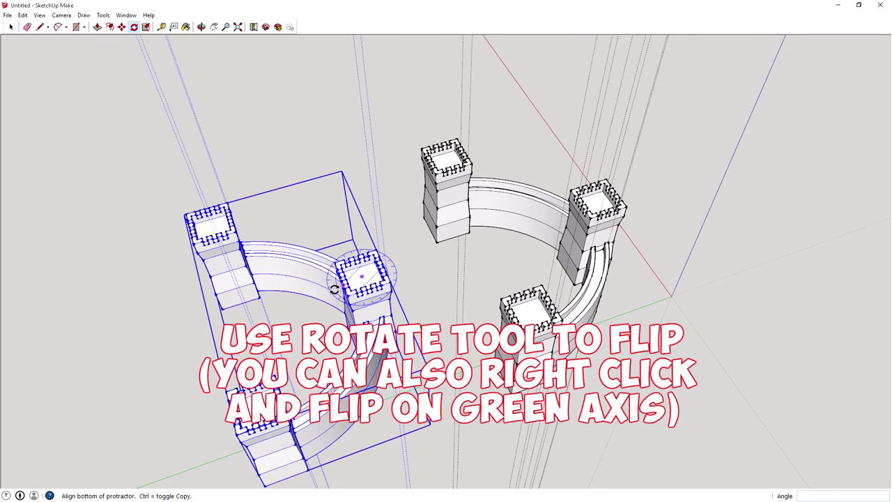
pyautogui.click(209, 322)
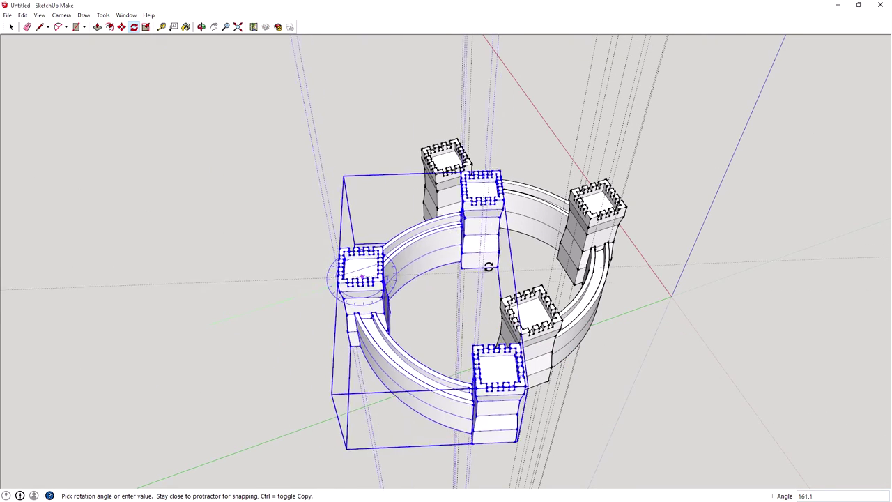
pyautogui.write('170')
pyautogui.press('Return')
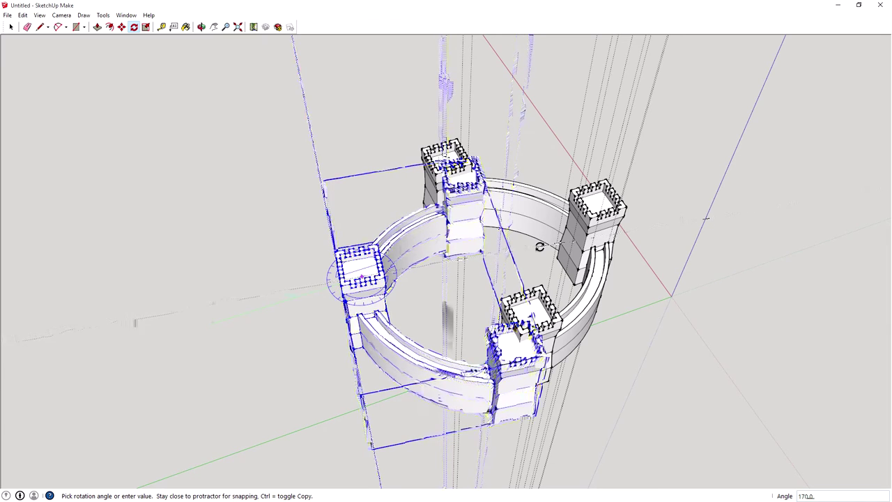
pyautogui.write('180')
pyautogui.press('Return')
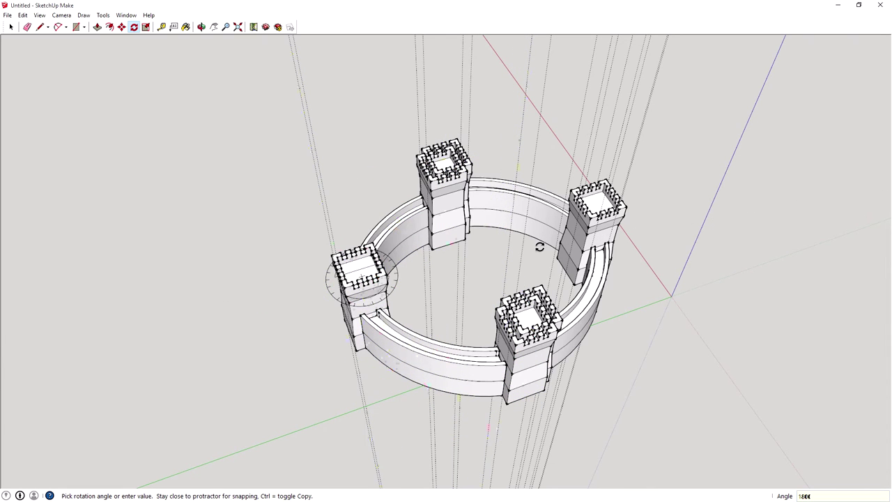
pyautogui.click(10, 26)
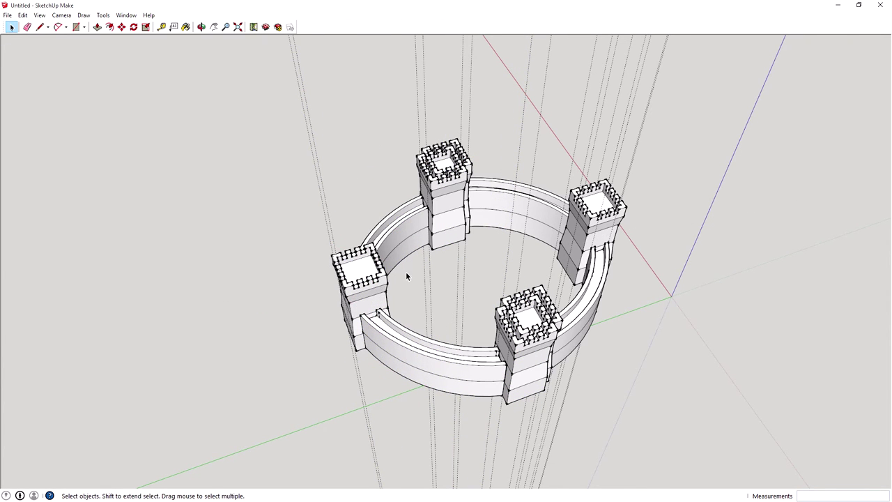
# Move the rotated castle half along the green axis, leaving a gap from the original
pyautogui.click(374, 293)
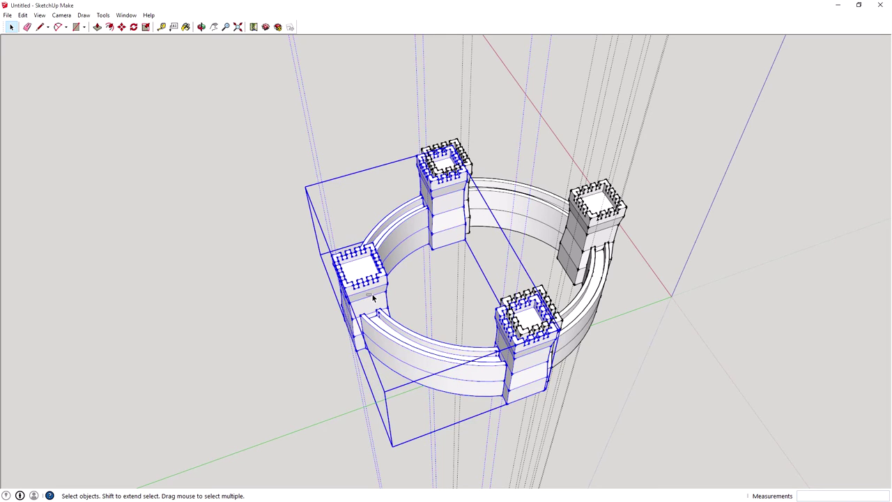
pyautogui.click(220, 56)
pyautogui.click(354, 310)
pyautogui.click(121, 27)
pyautogui.click(377, 300)
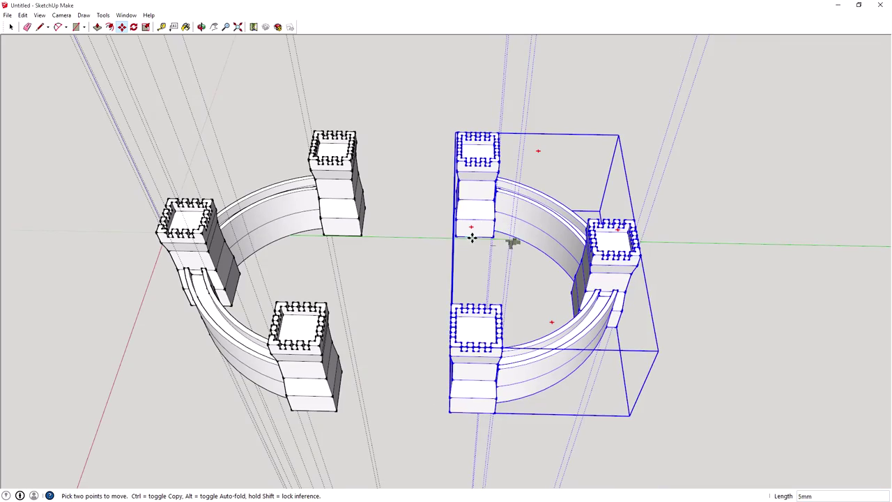
pyautogui.scroll(3, 438, 323)
pyautogui.moveTo(439, 323); pyautogui.dragTo(421, 134, button='middle')
pyautogui.scroll(-4, 395, 300)
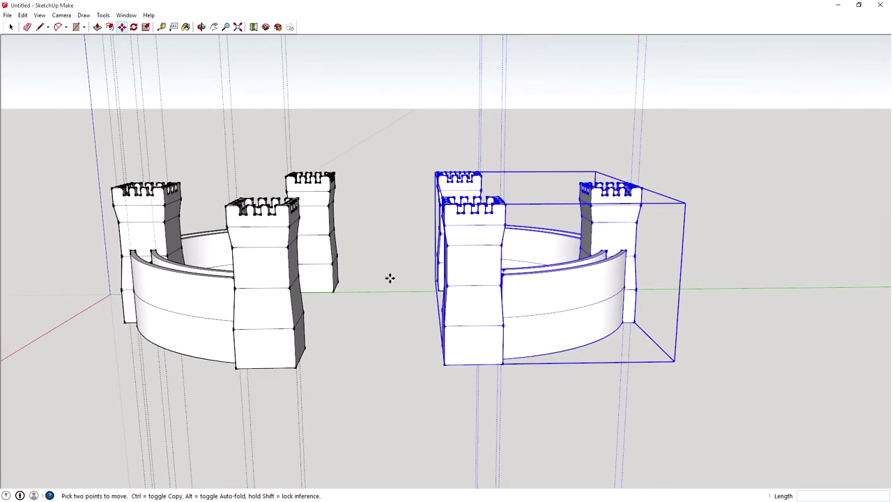
pyautogui.moveTo(406, 330); pyautogui.dragTo(361, 362, button='middle')
pyautogui.moveTo(364, 206); pyautogui.dragTo(293, 187, button='middle')
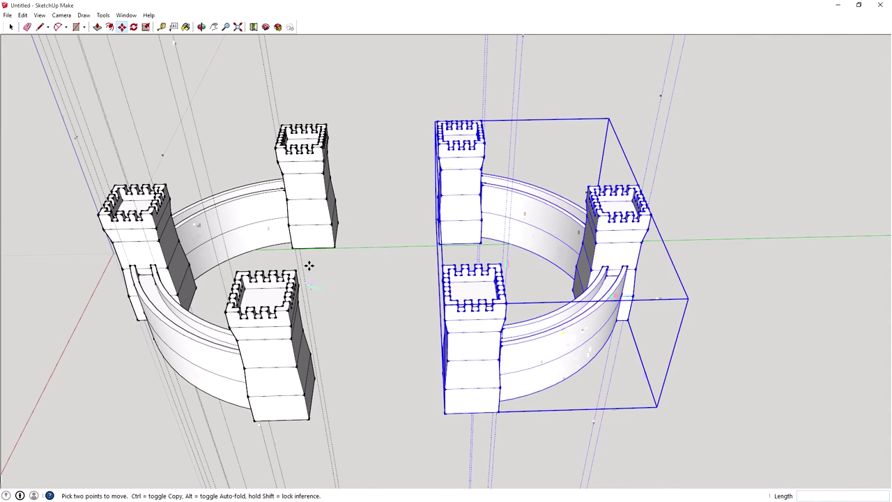
pyautogui.scroll(-2, 298, 183)
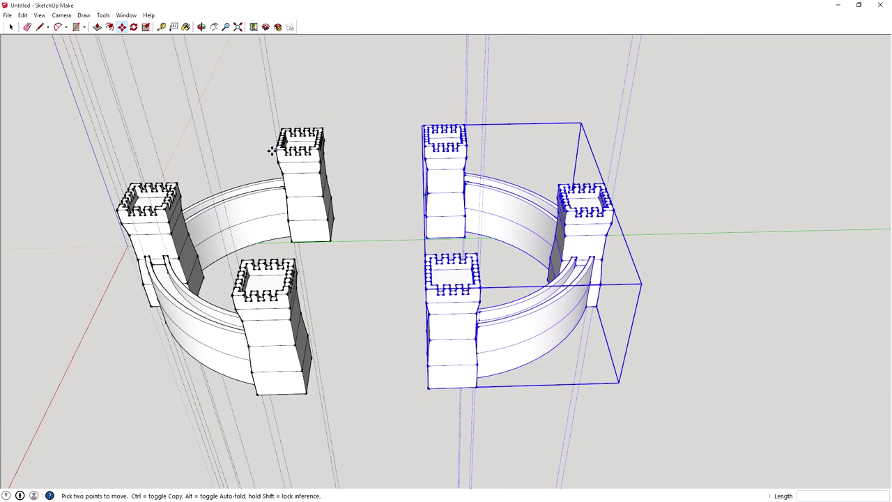
pyautogui.click(162, 26)
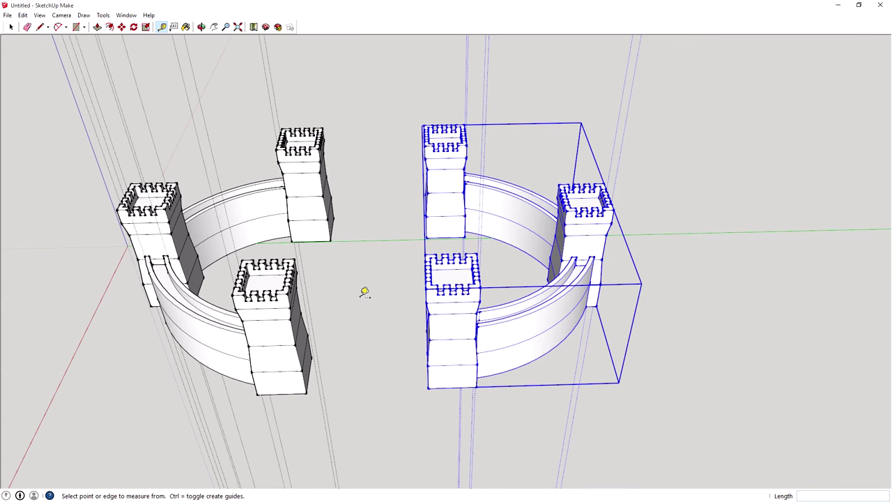
pyautogui.scroll(-2, 319, 279)
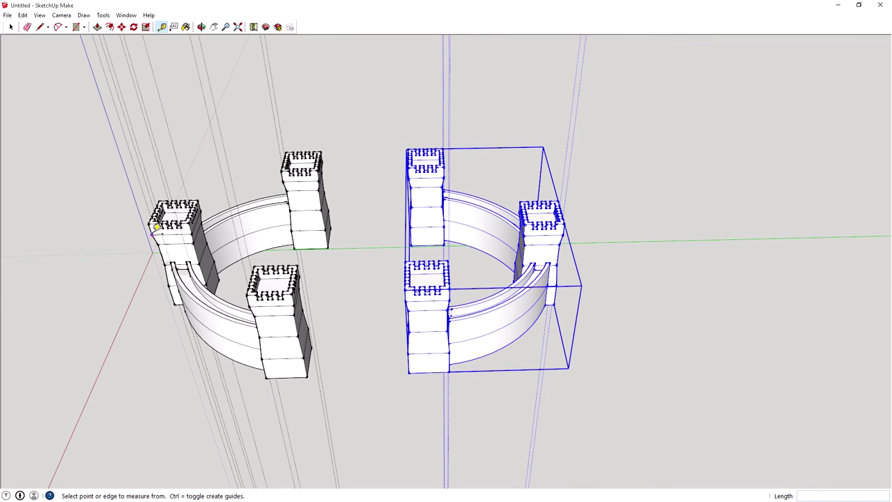
pyautogui.click(158, 227)
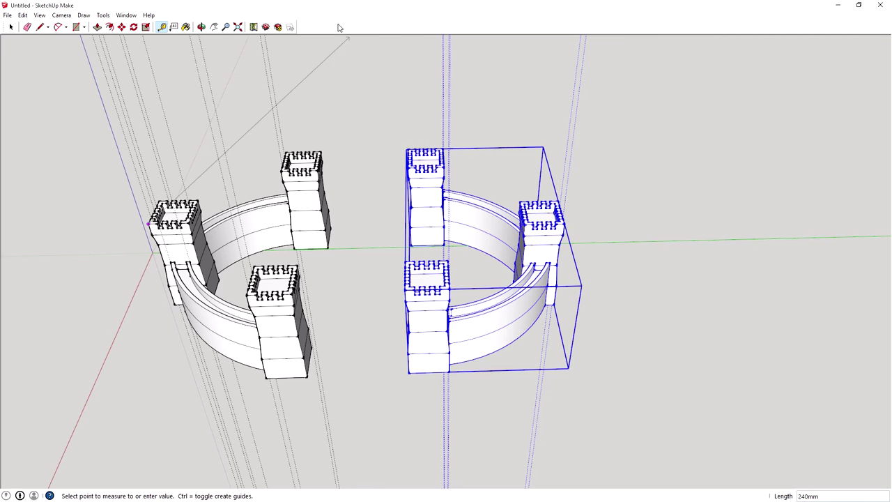
pyautogui.click(11, 27)
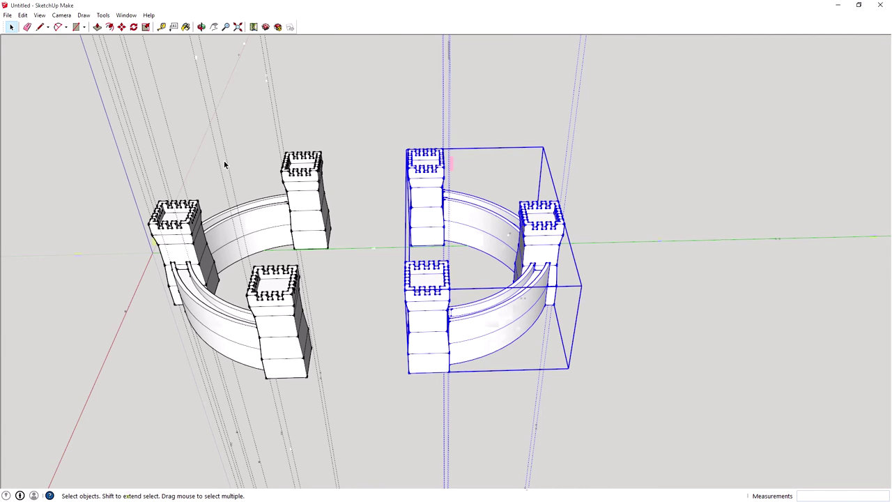
pyautogui.click(372, 263)
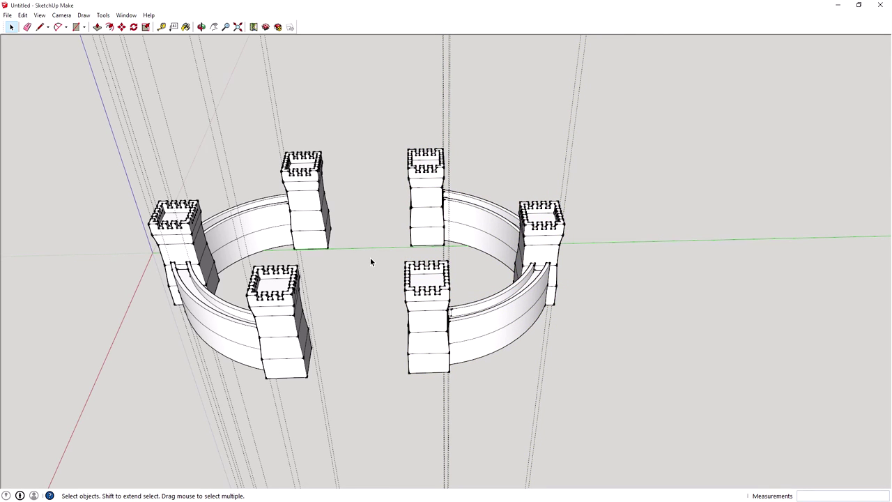